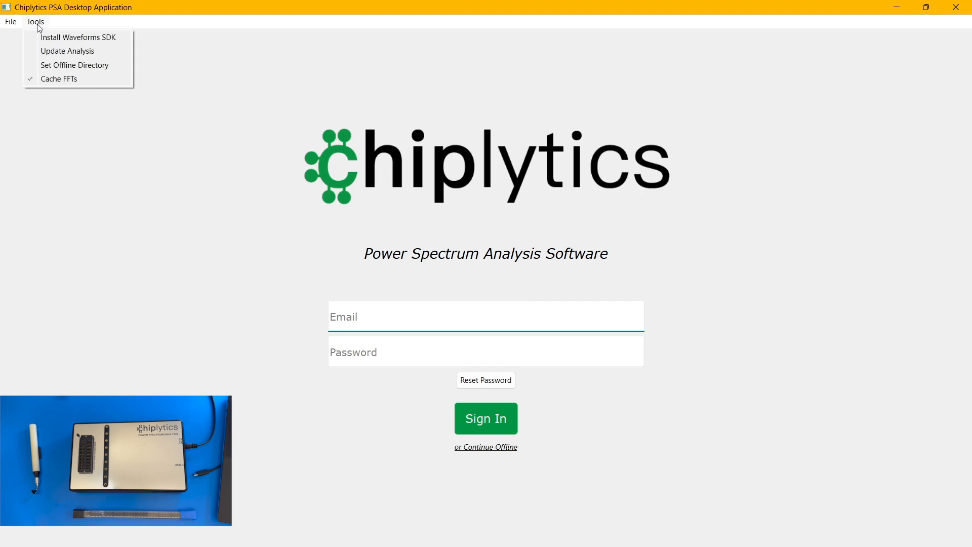
- Set the offline directory to the Offline Directory folder on the Desktop
click(57, 70)
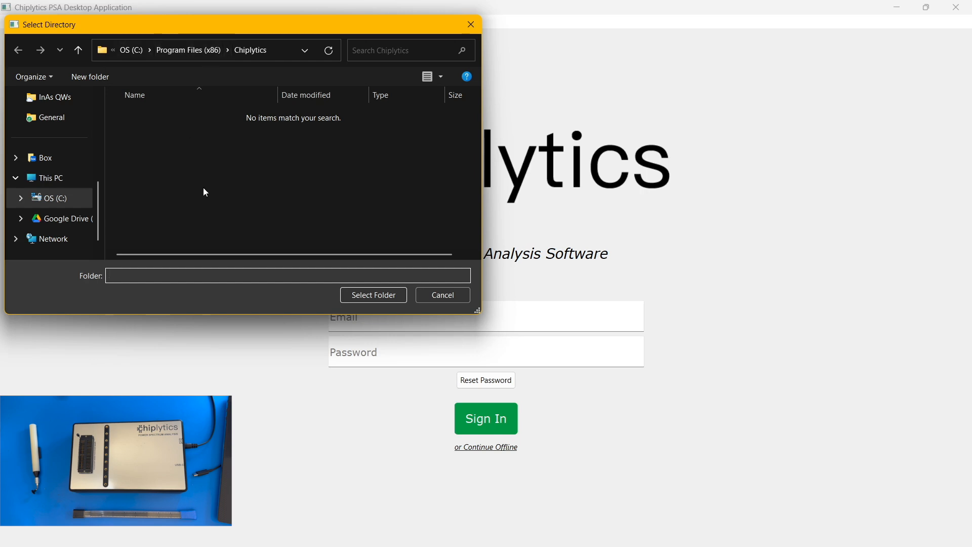
scroll(45, 177, up, 5)
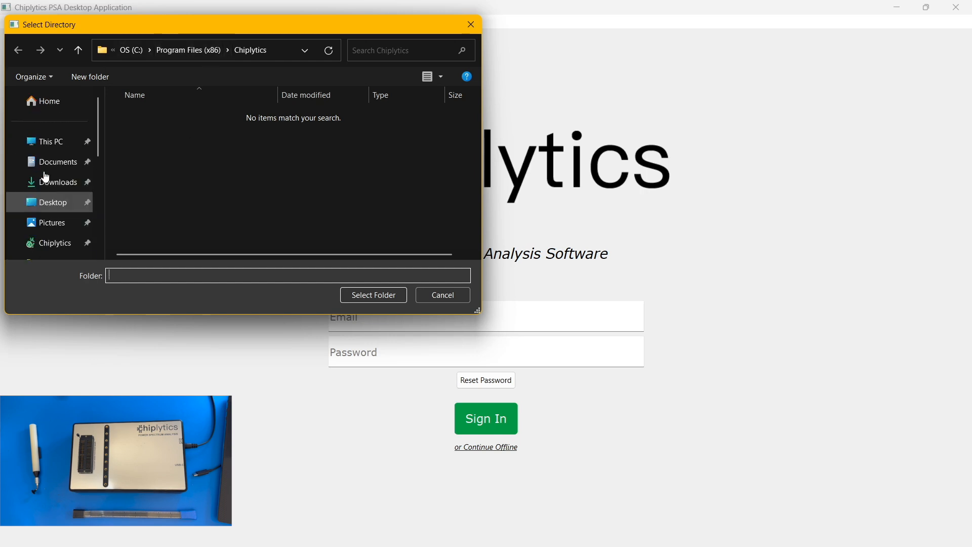
click(54, 209)
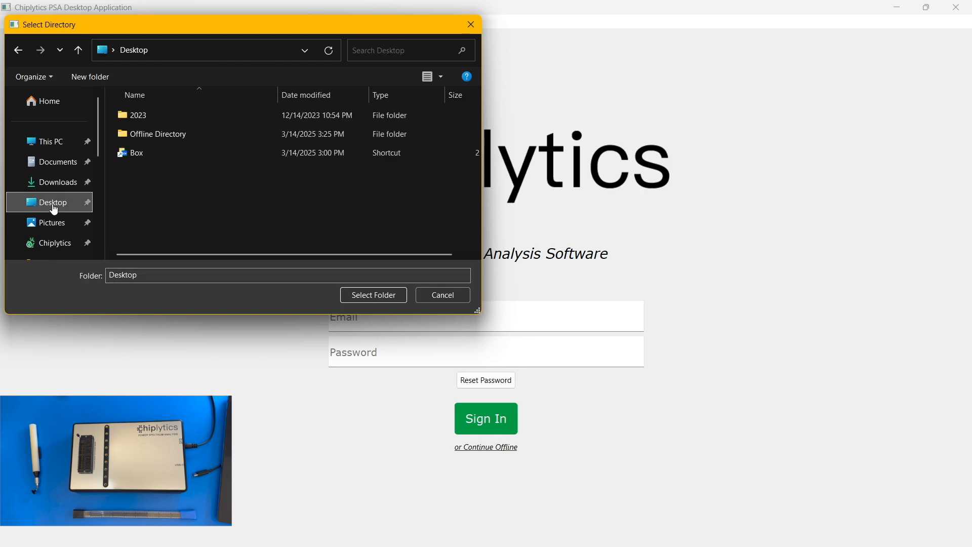
click(145, 138)
double_click(146, 138)
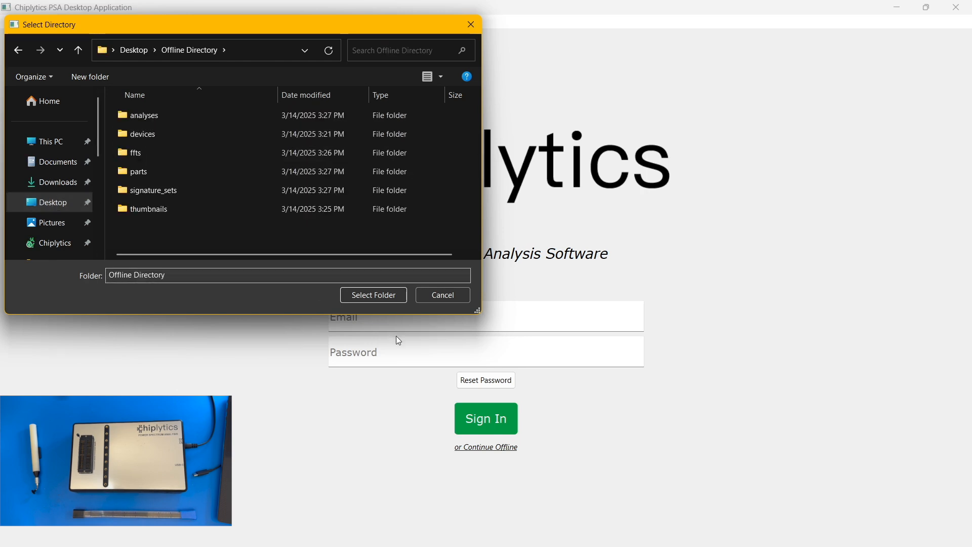
click(384, 294)
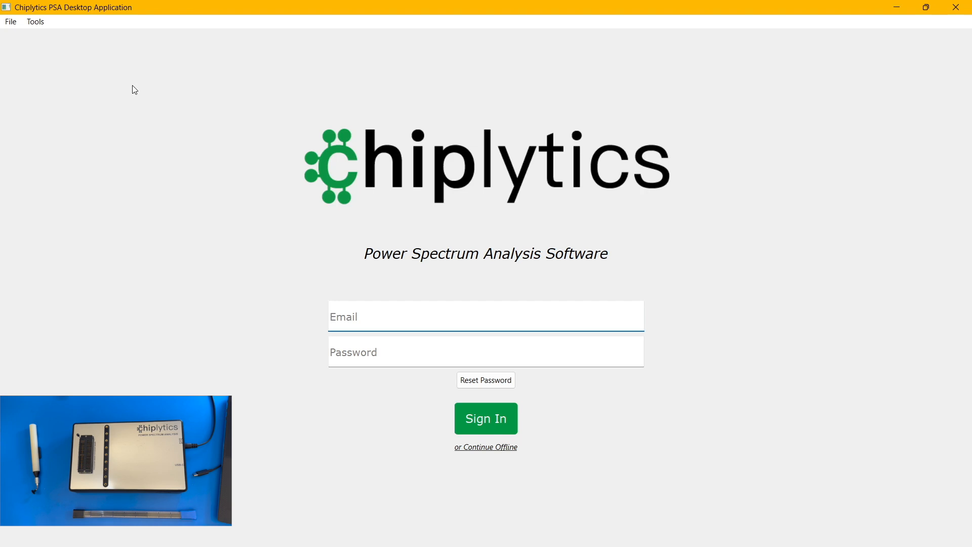
- Continue offline without signing in and connect the Chiplytics device through the device manager
click(489, 448)
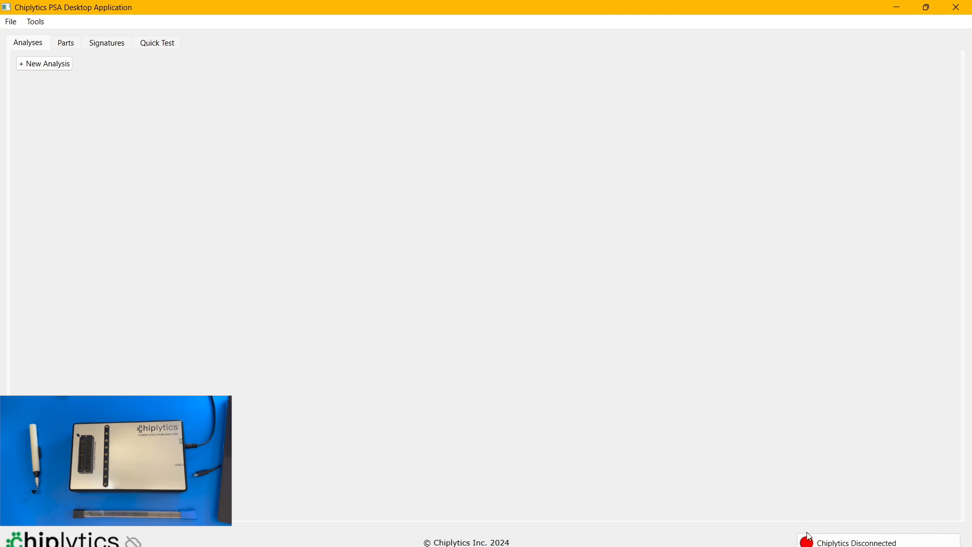
click(837, 543)
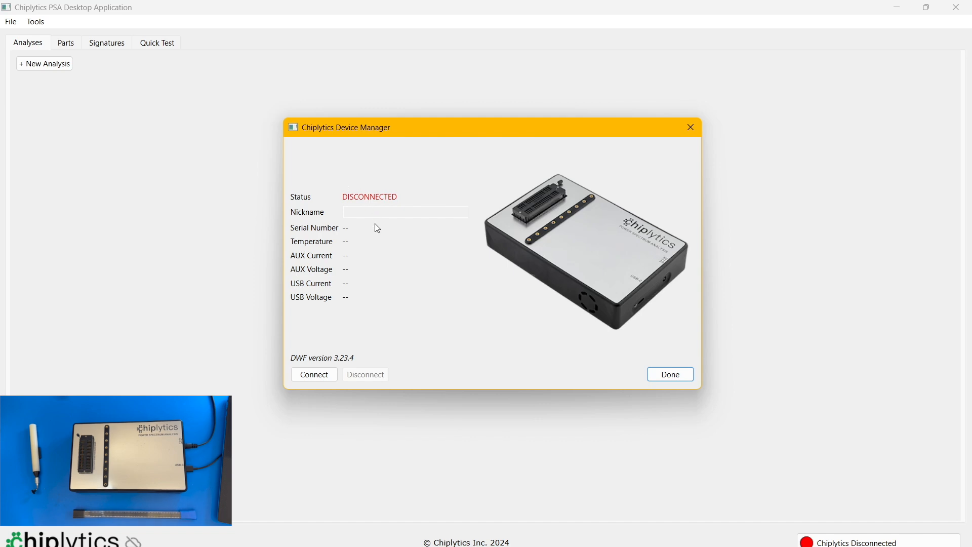
click(327, 377)
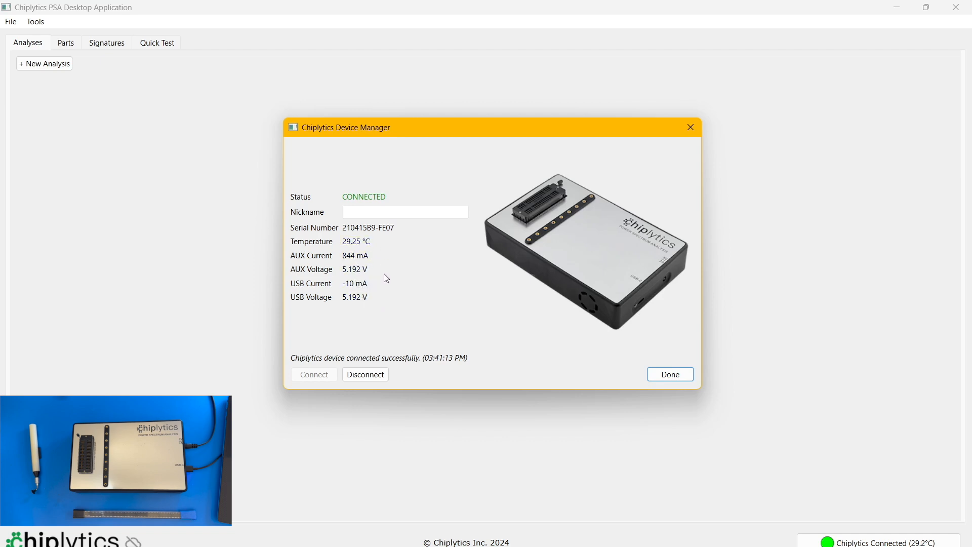
click(667, 378)
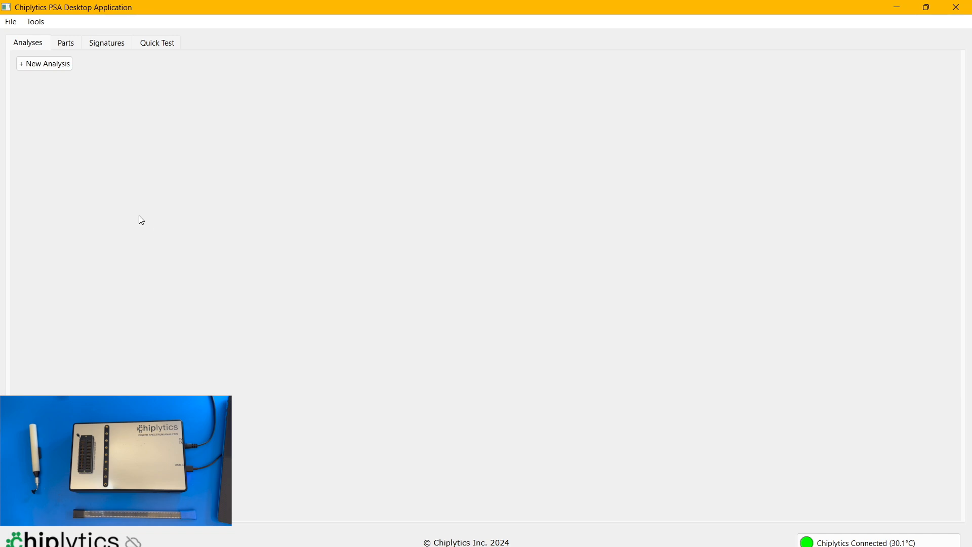
- Add a new part to the parts list with manufacturer part number TC74HC02APF
click(67, 44)
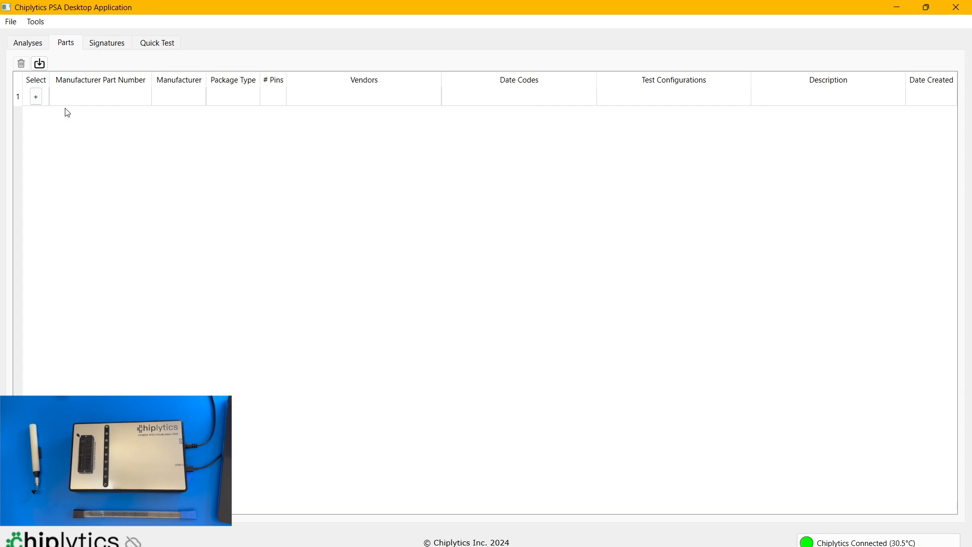
click(36, 97)
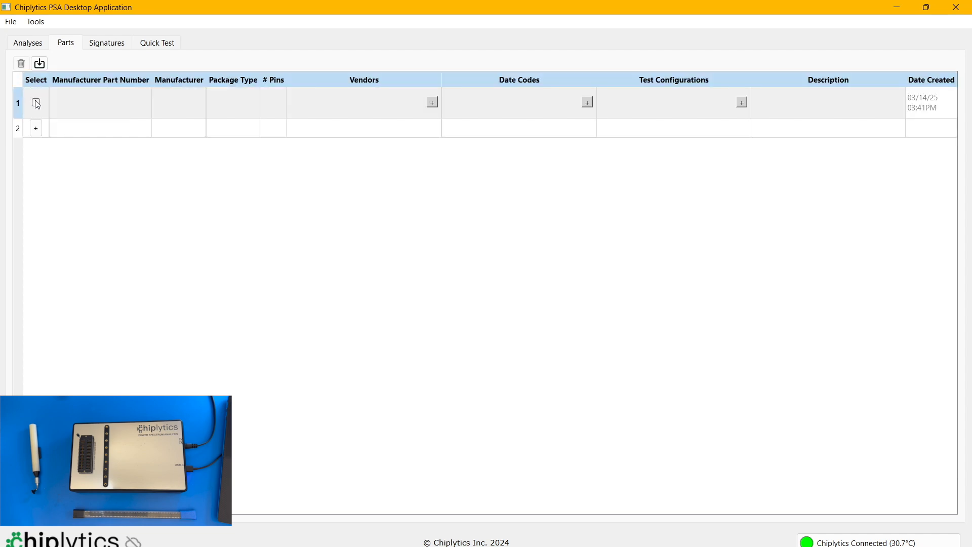
double_click(79, 106)
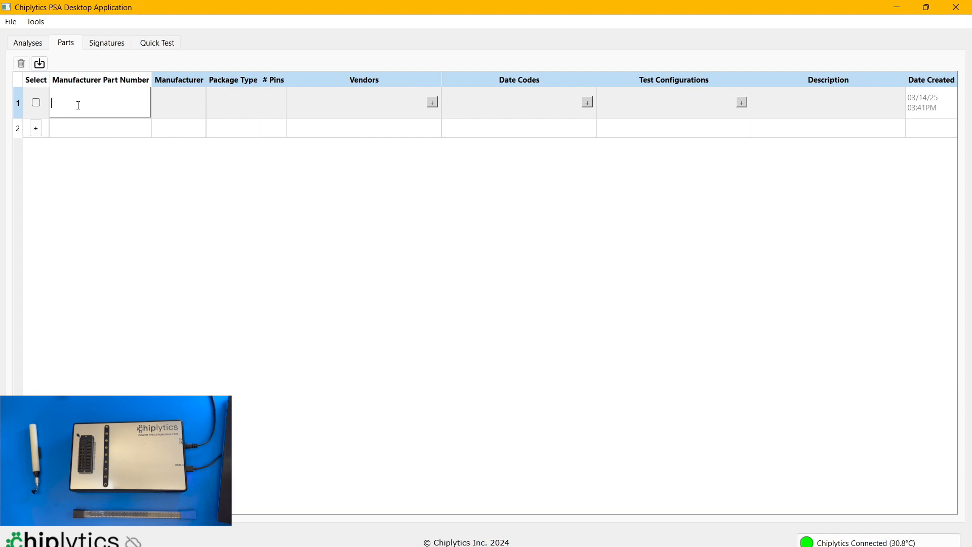
text(TC7)
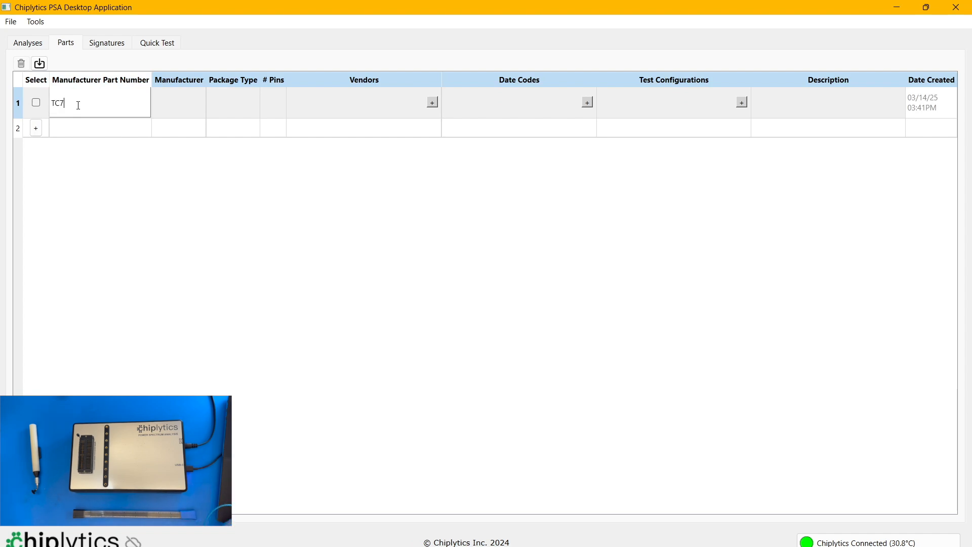
text(4HC02APF)
- Set the new part's manufacturer to Toshiba, package type to DIP and pin count to 14
click(177, 110)
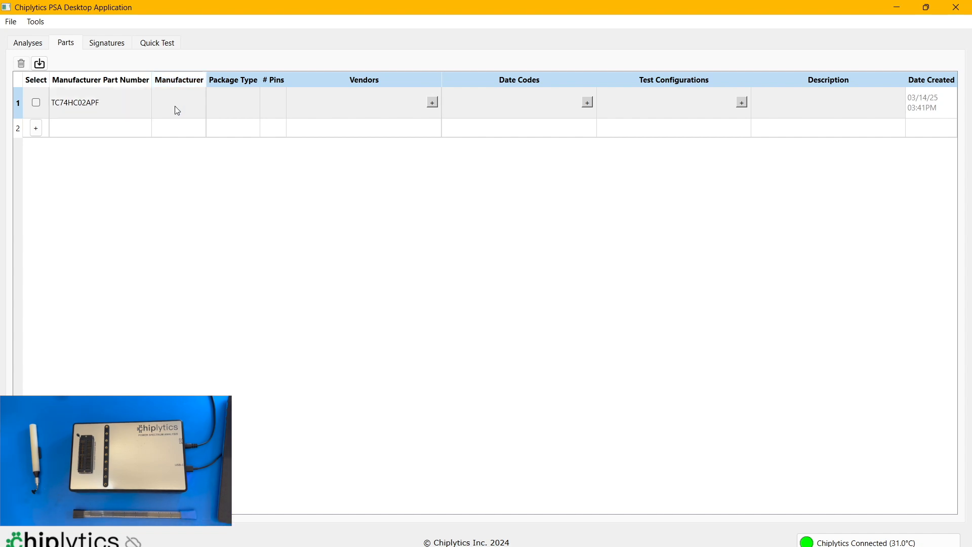
text(Toshiba)
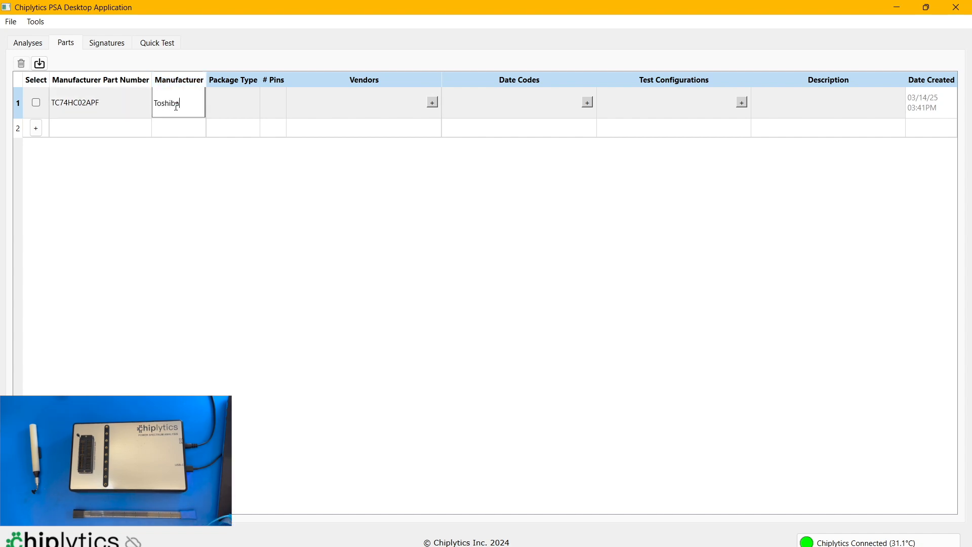
key(Tab)
text(DIP)
key(Tab)
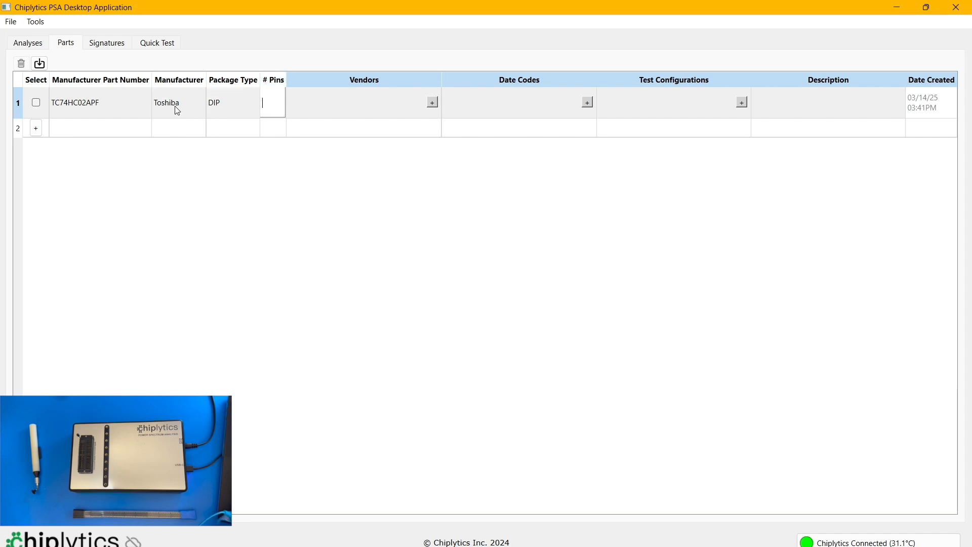
text(14)
key(Tab)
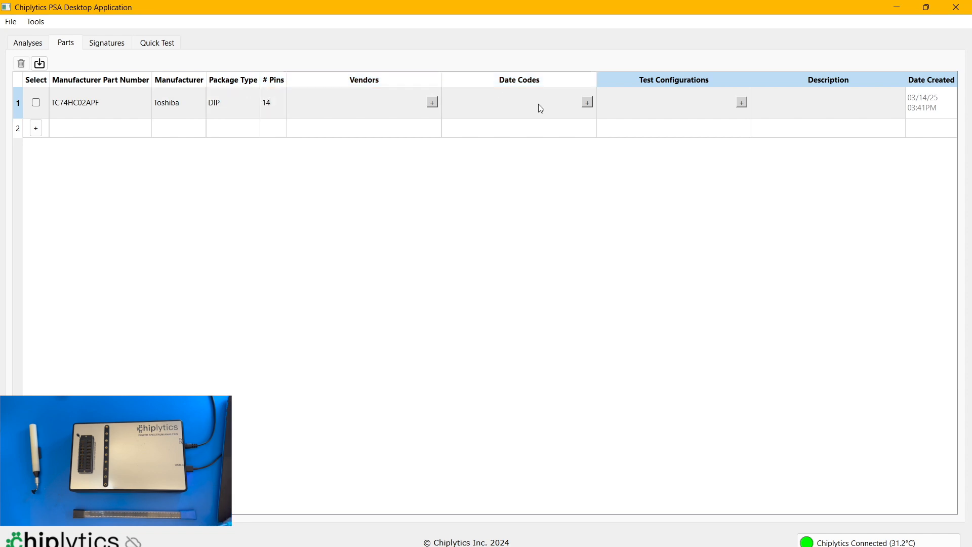
- Add the vendor DigiKey and the date code NA to the TC74HC02APF part
click(433, 103)
text(DigiKey)
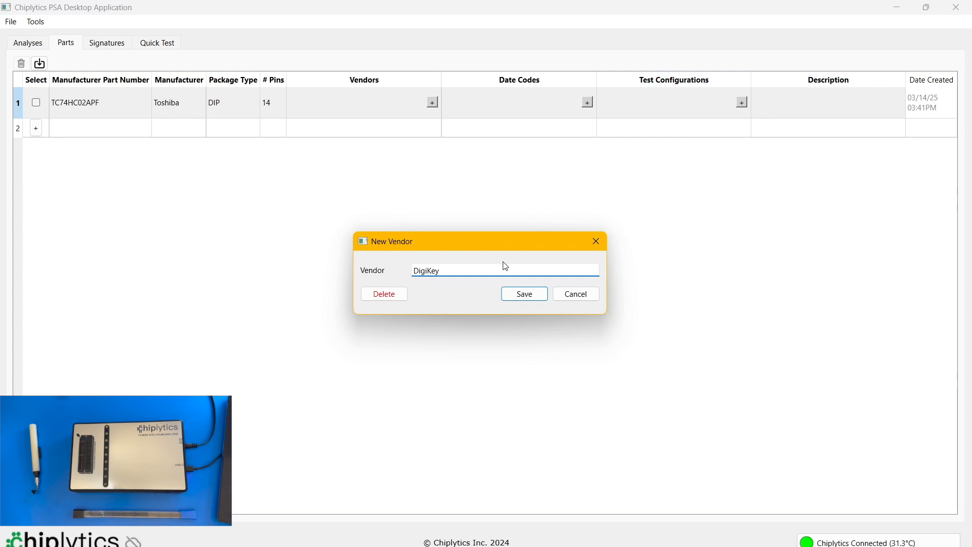
click(524, 295)
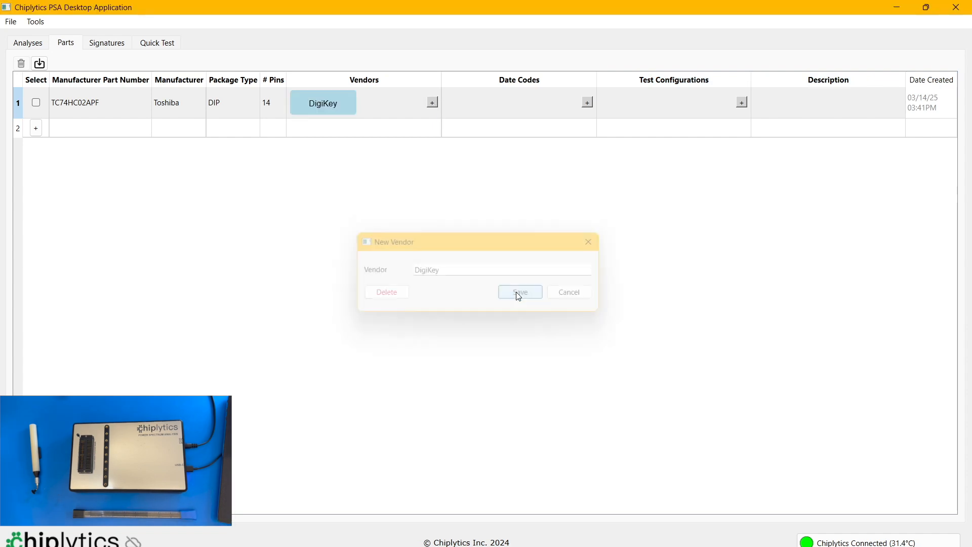
click(586, 104)
text(NA)
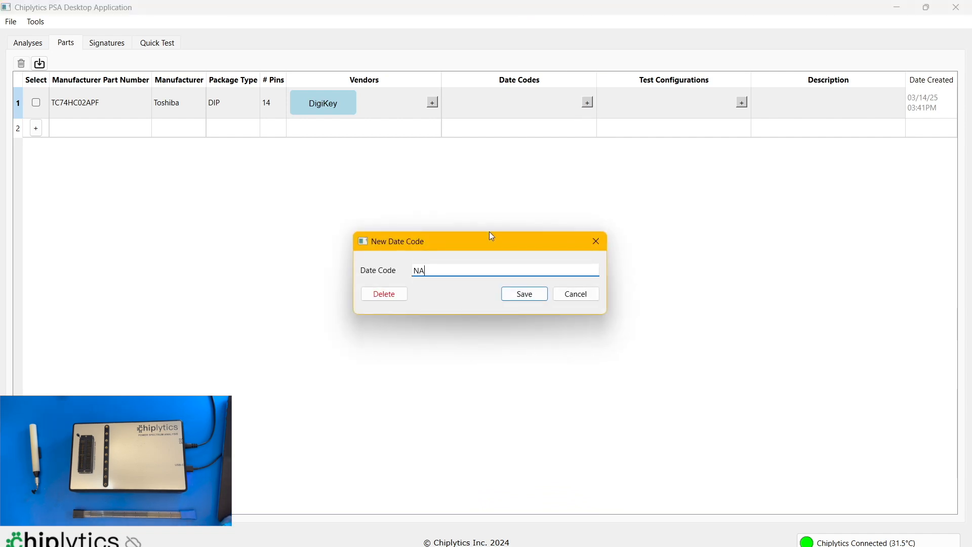
key(Return)
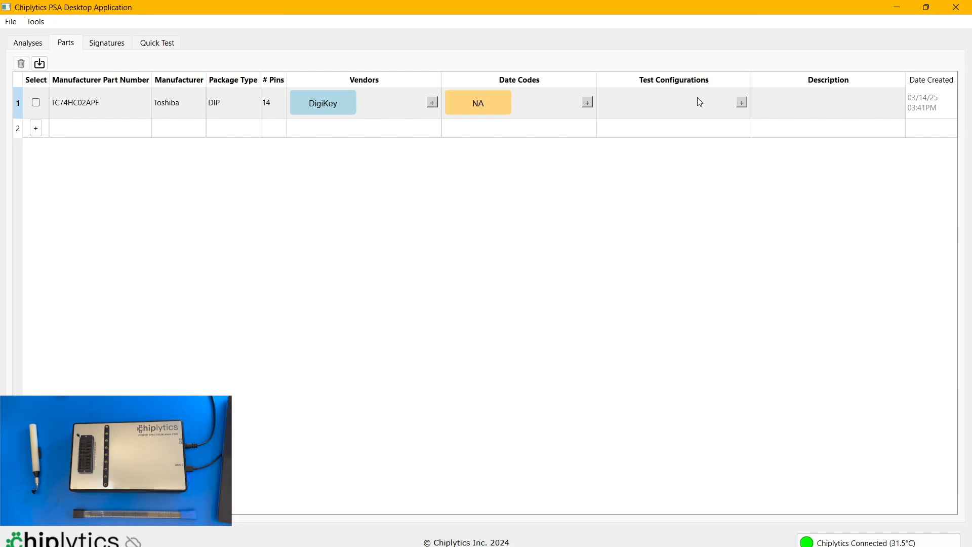
- Create a test configuration for the TC74HC02APF part and name it 3V_DEMO_TEST
click(743, 102)
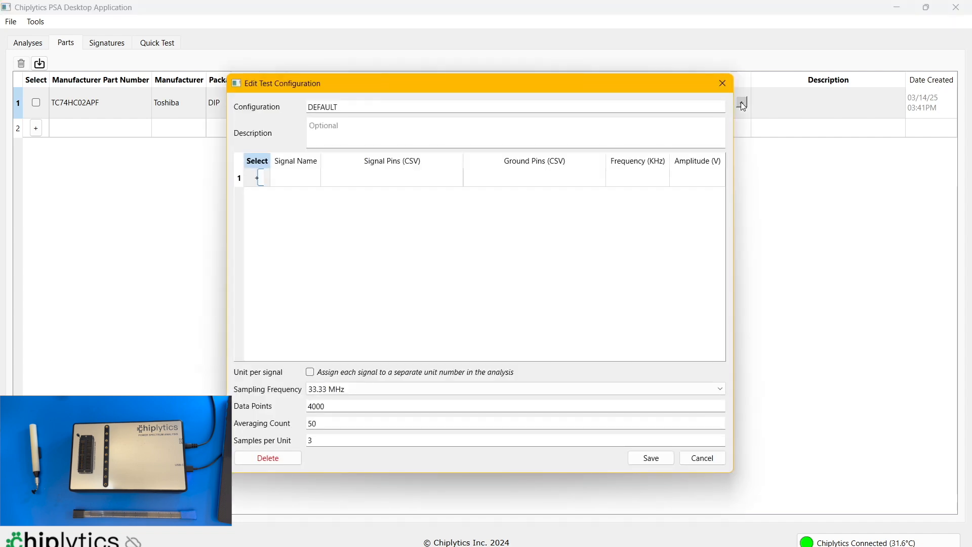
click(363, 108)
double_click(363, 108)
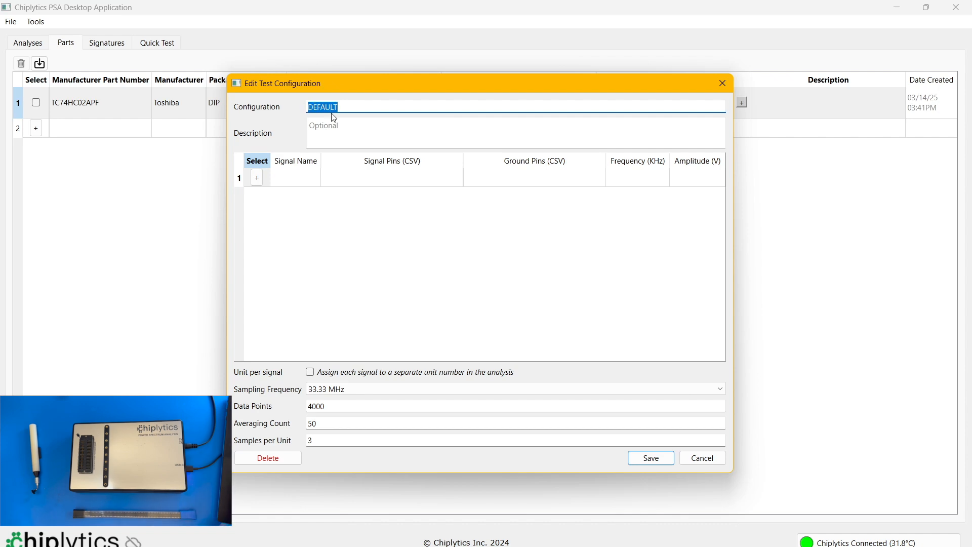
text(3V_DEMO_TEST)
click(333, 129)
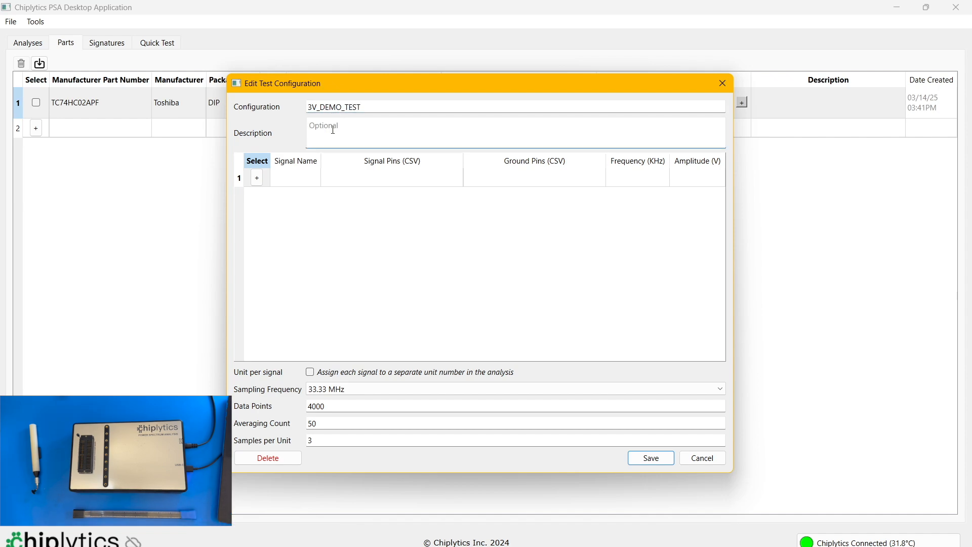
- Add a signal named 3V_Test to the configuration with signal pin 40 and ground pin 7
click(257, 179)
click(292, 178)
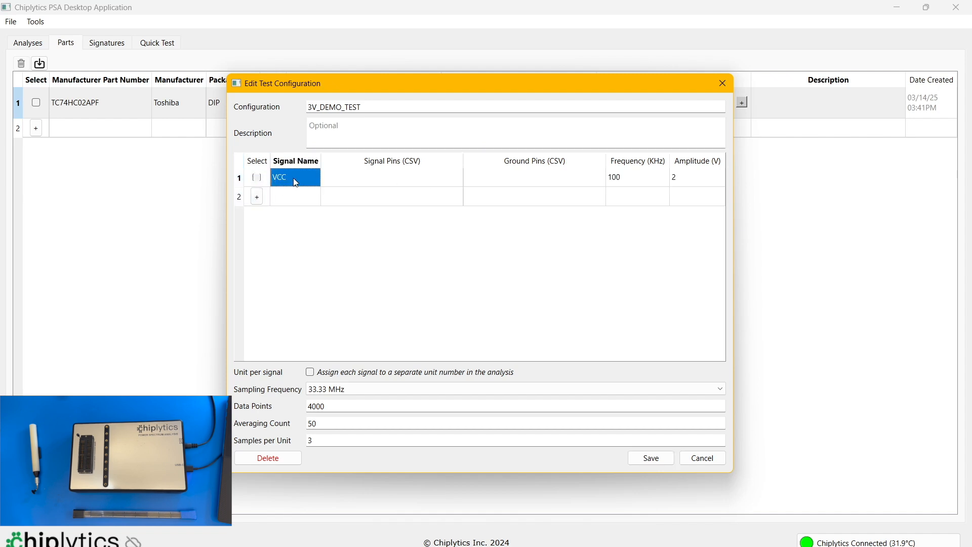
double_click(297, 177)
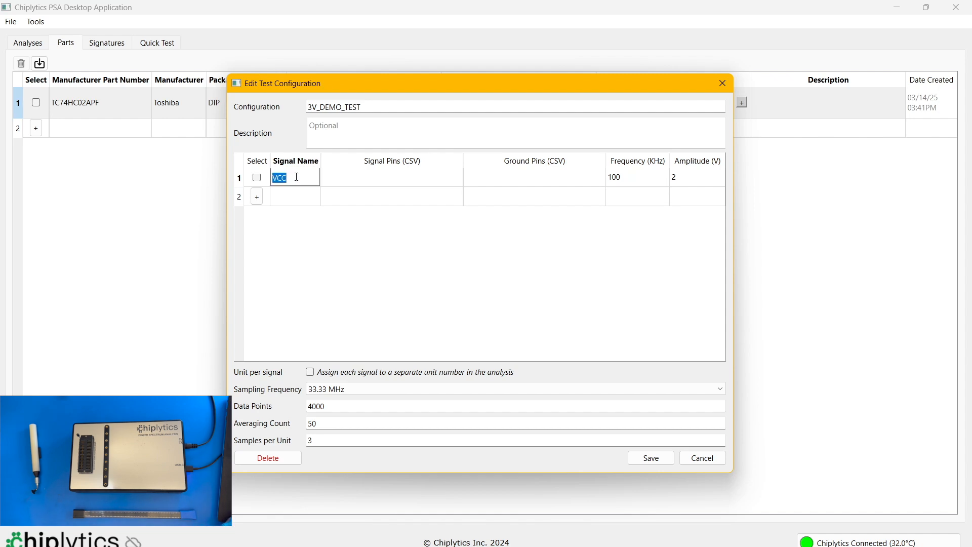
text(3V_Test)
click(352, 178)
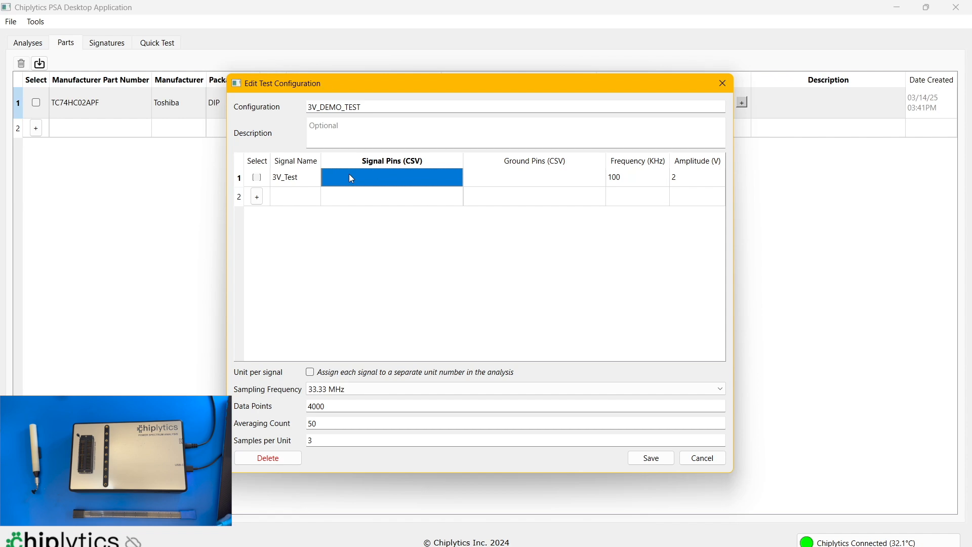
text(40)
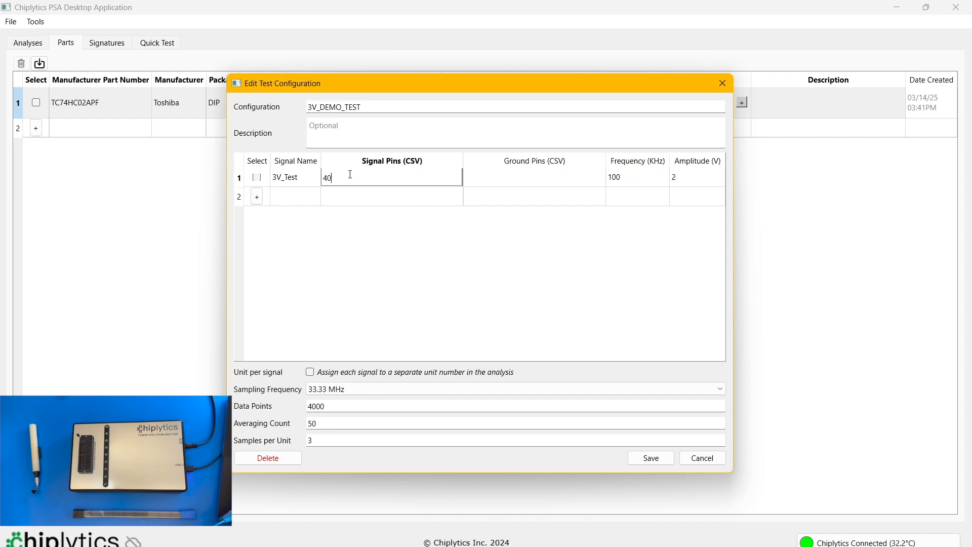
click(498, 182)
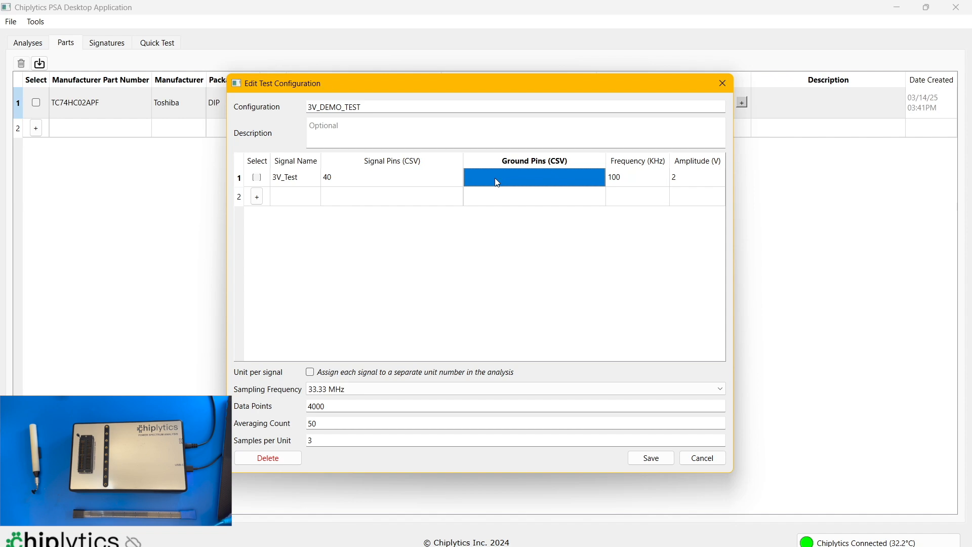
text(7)
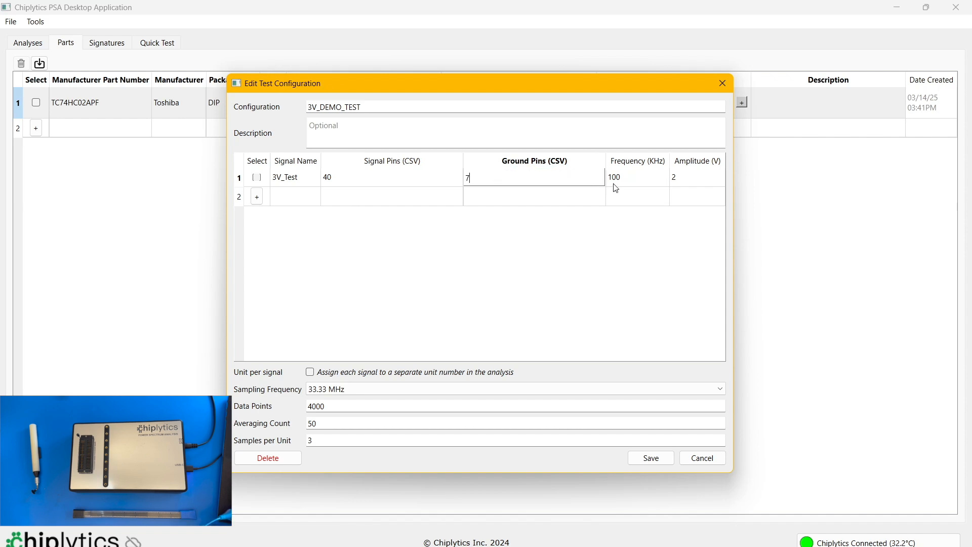
- Review the 3V_Test signal's pins and frequency, and set its amplitude to 3 V
click(422, 181)
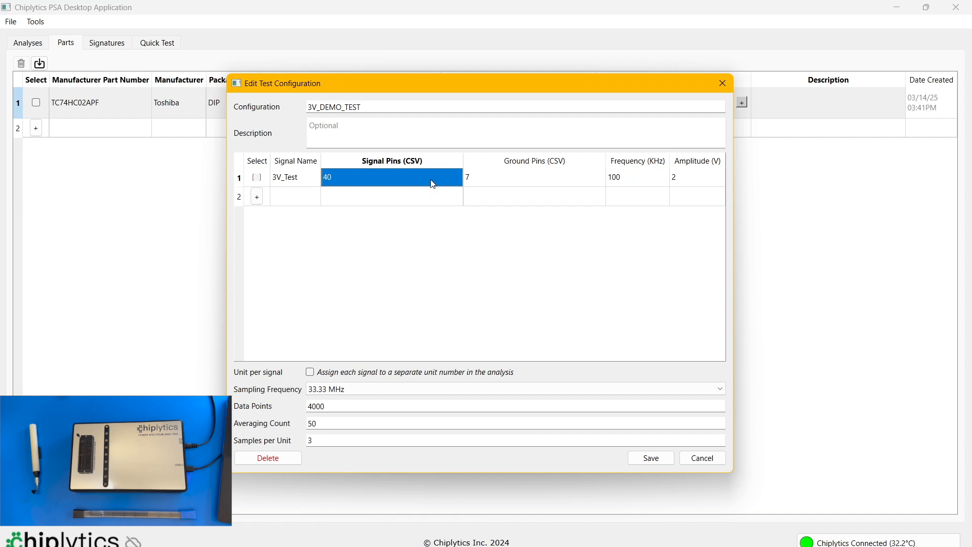
click(505, 186)
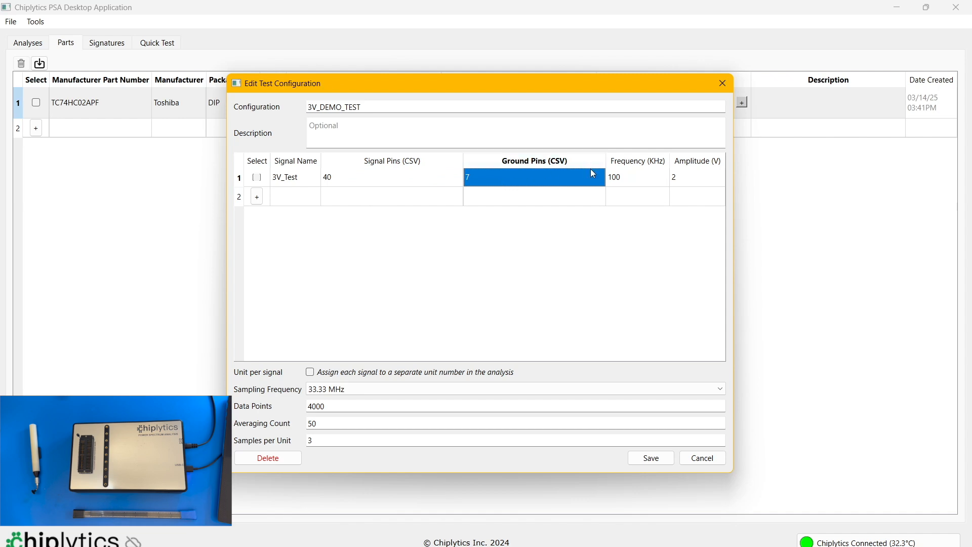
click(615, 173)
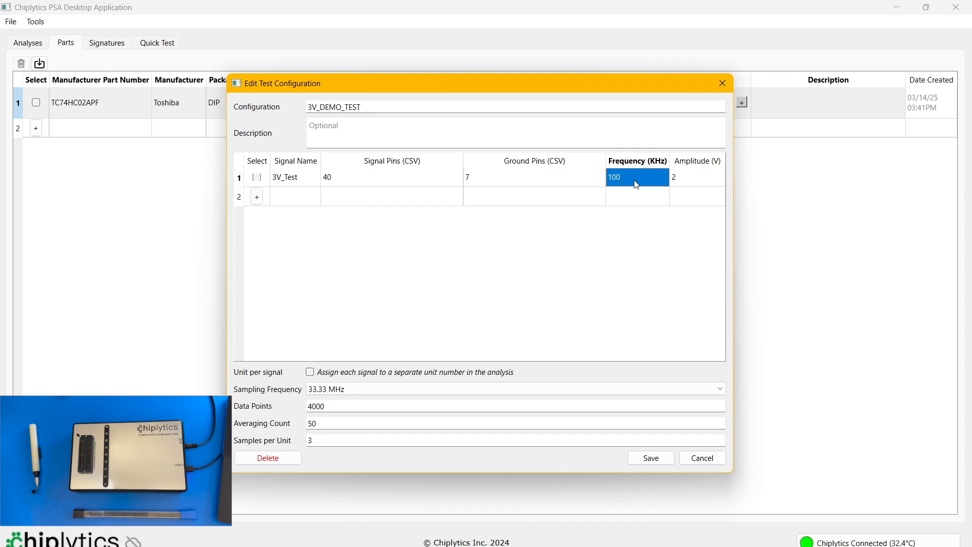
click(697, 180)
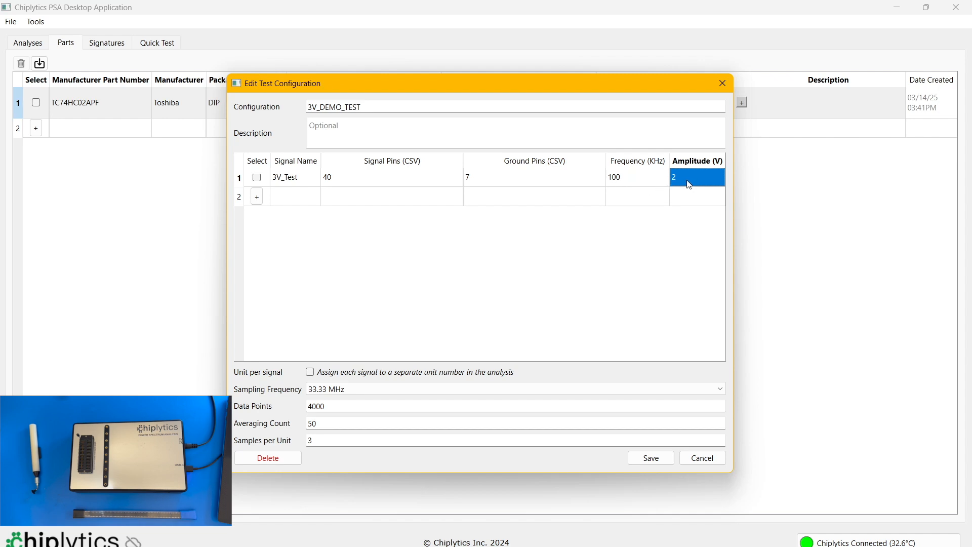
text(3)
key(Return)
- Review the sampling frequency options, data points and averaging count of the 3V_DEMO_TEST configuration
click(358, 393)
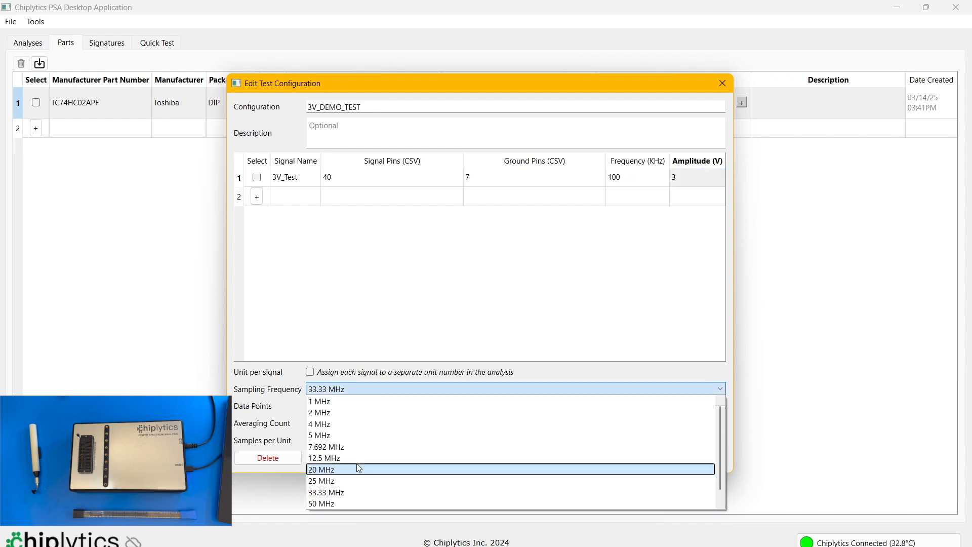
click(346, 481)
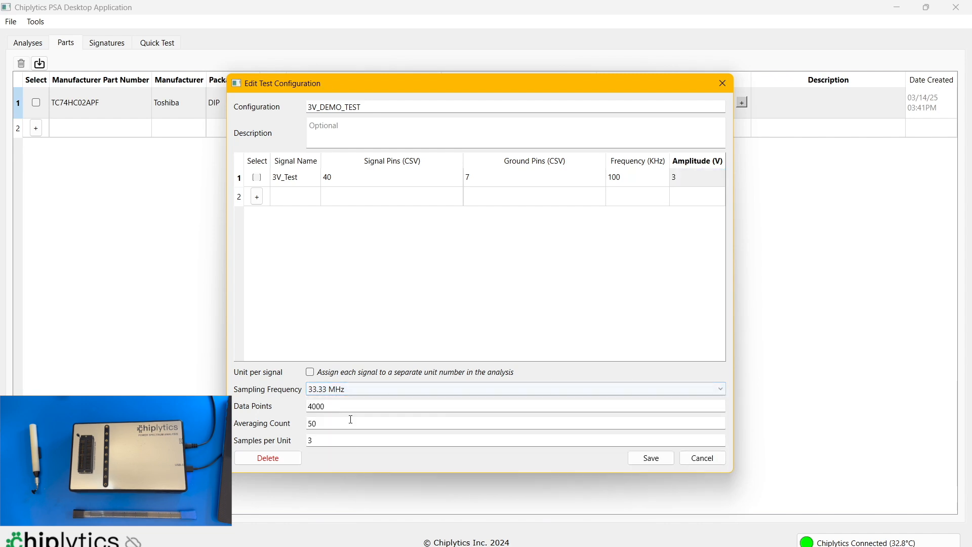
click(352, 407)
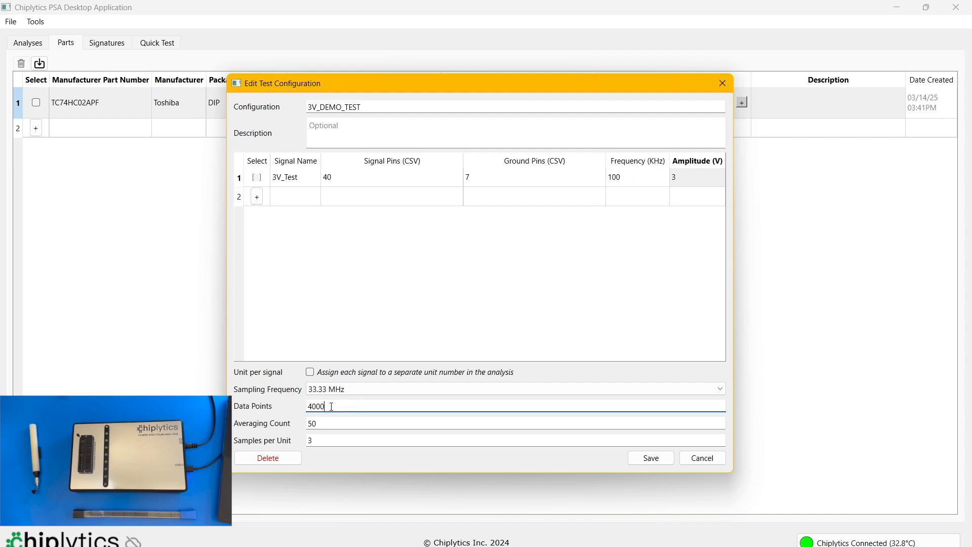
drag(332, 407, 308, 406)
click(341, 409)
click(343, 421)
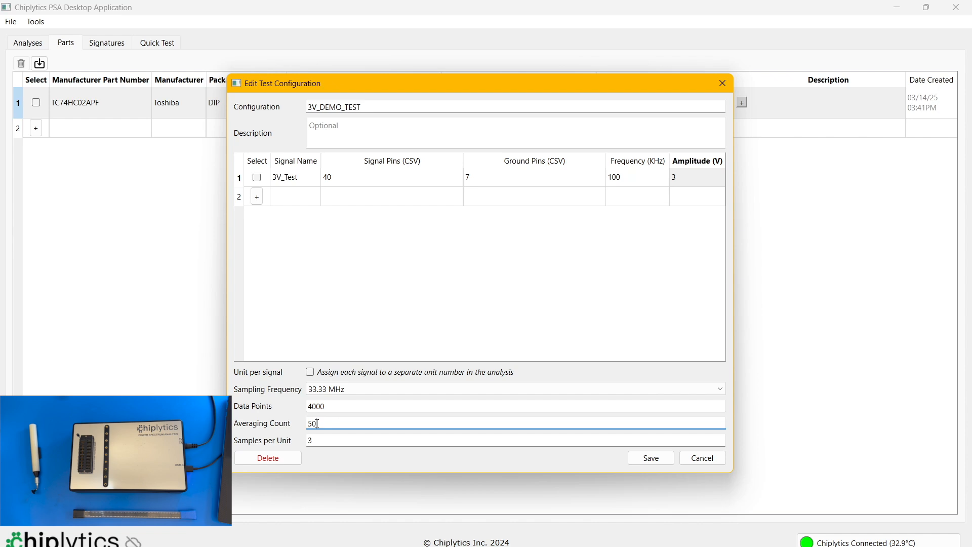
- Set the samples per unit to 3 and save the 3V_DEMO_TEST configuration
click(354, 441)
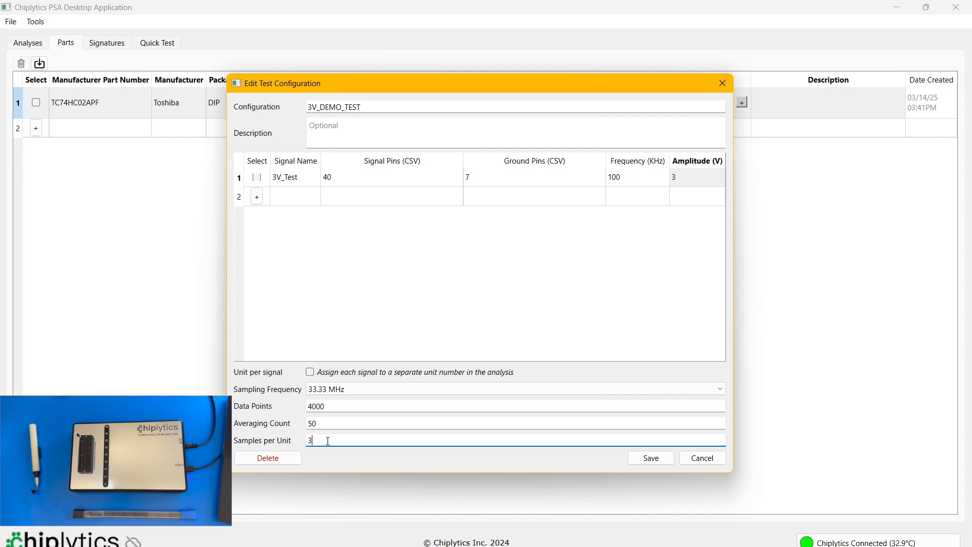
key(BackSpace)
key(BackSpace)
text(3)
click(651, 458)
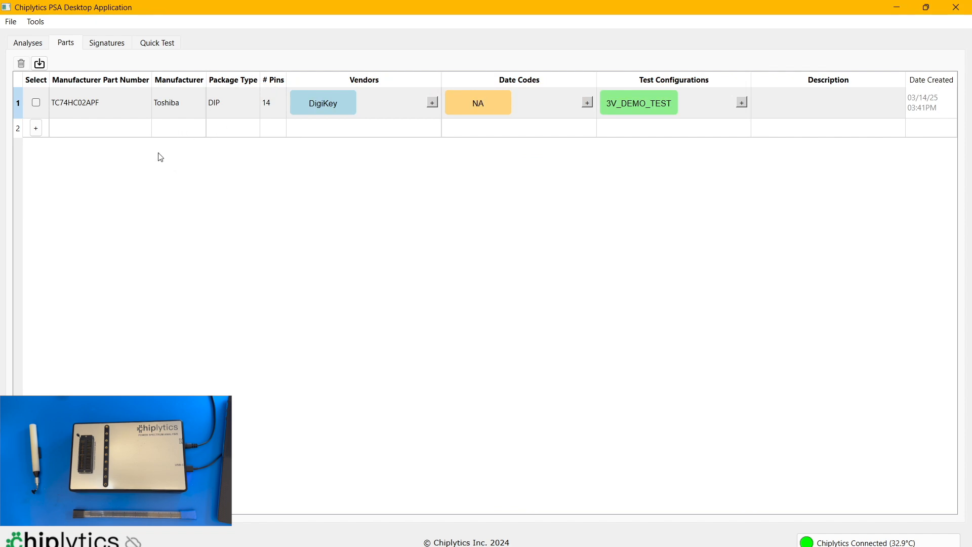
- Create a new analysis titled Demo and open it
click(40, 49)
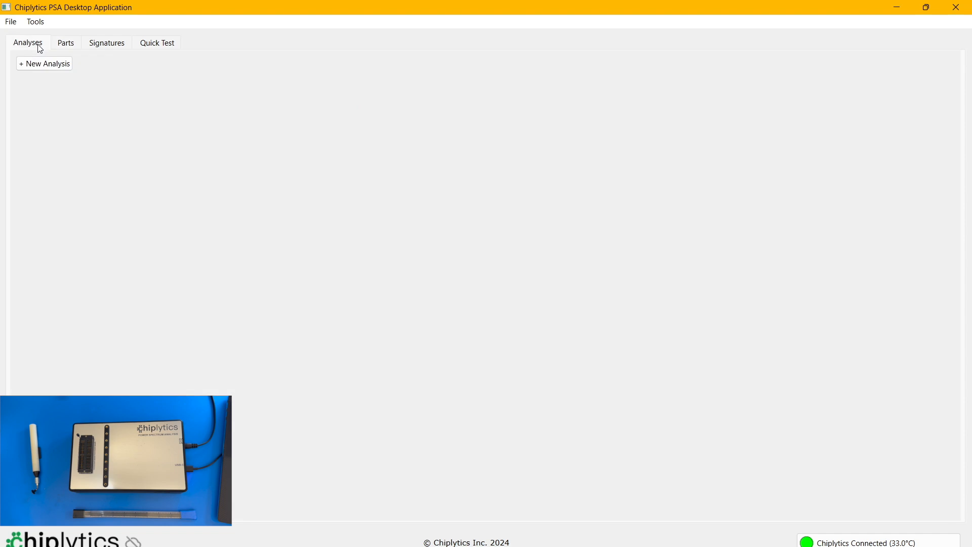
click(50, 70)
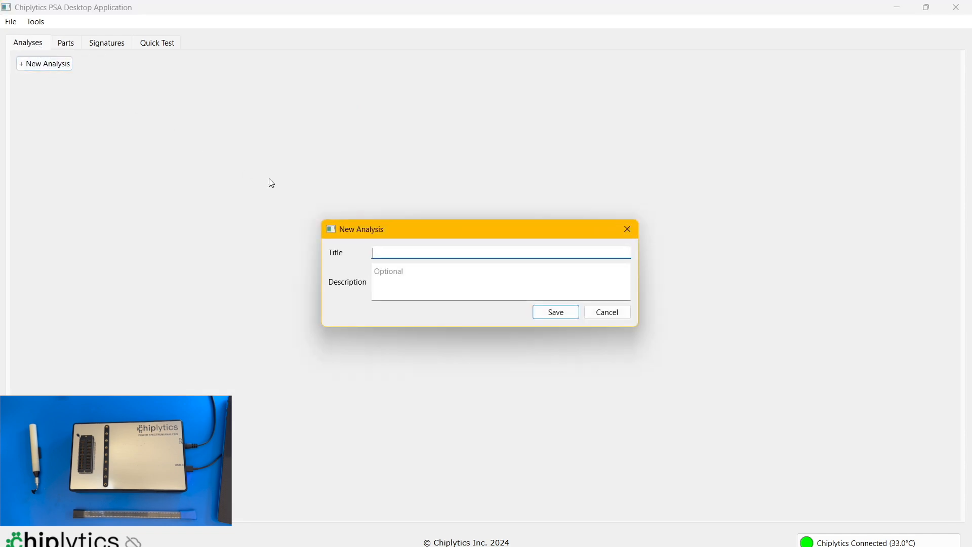
text(Demo)
click(564, 315)
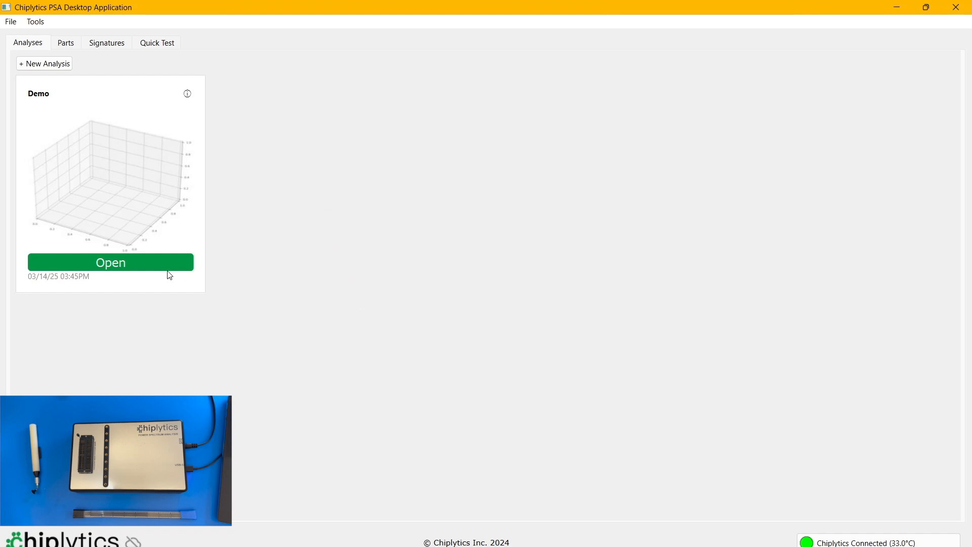
click(151, 268)
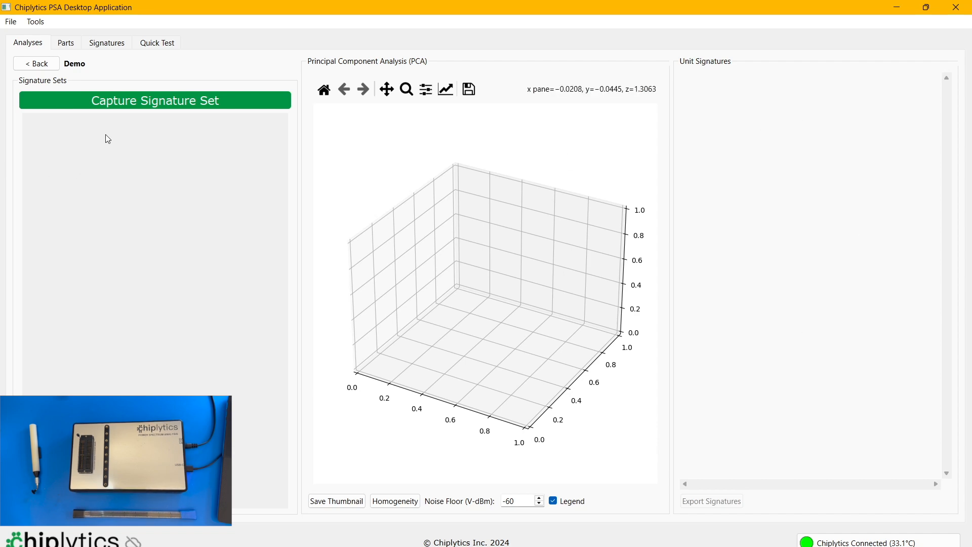
- Start a new signature set for part TC74HC02APF with date code N/A and vendor DigiKey
click(149, 104)
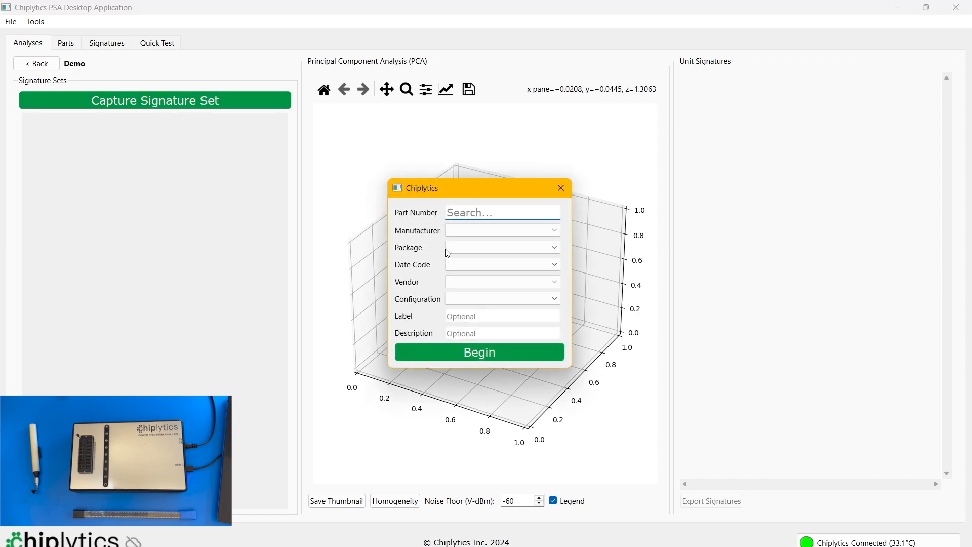
text(TC)
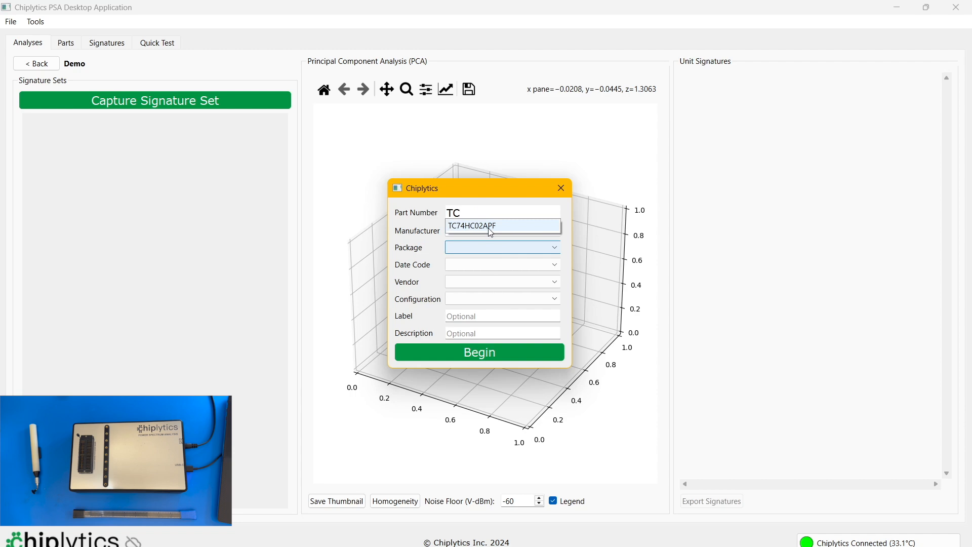
click(487, 227)
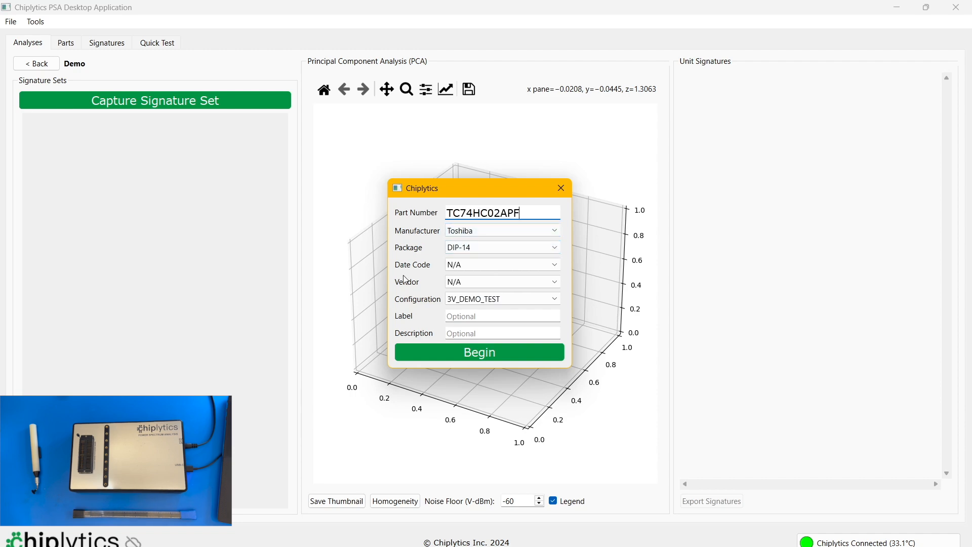
click(460, 269)
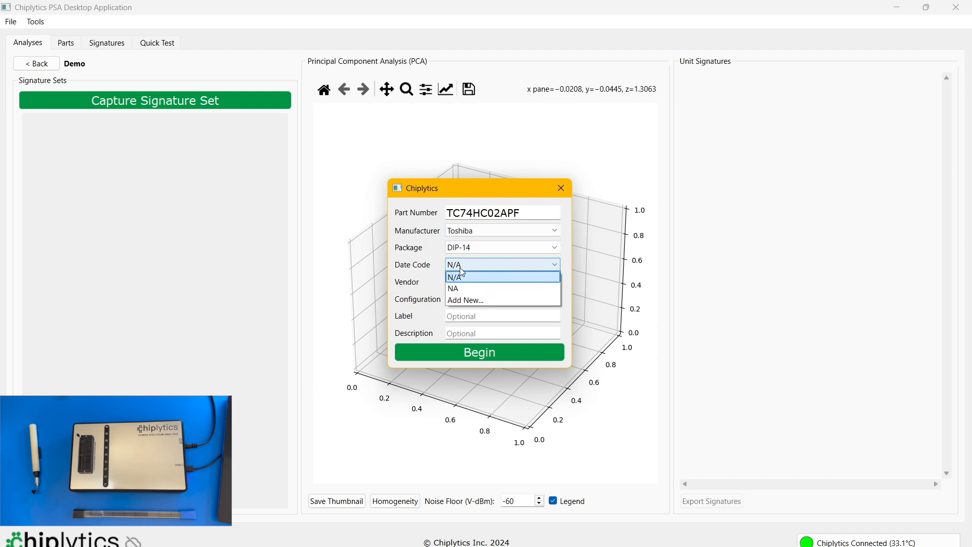
click(450, 276)
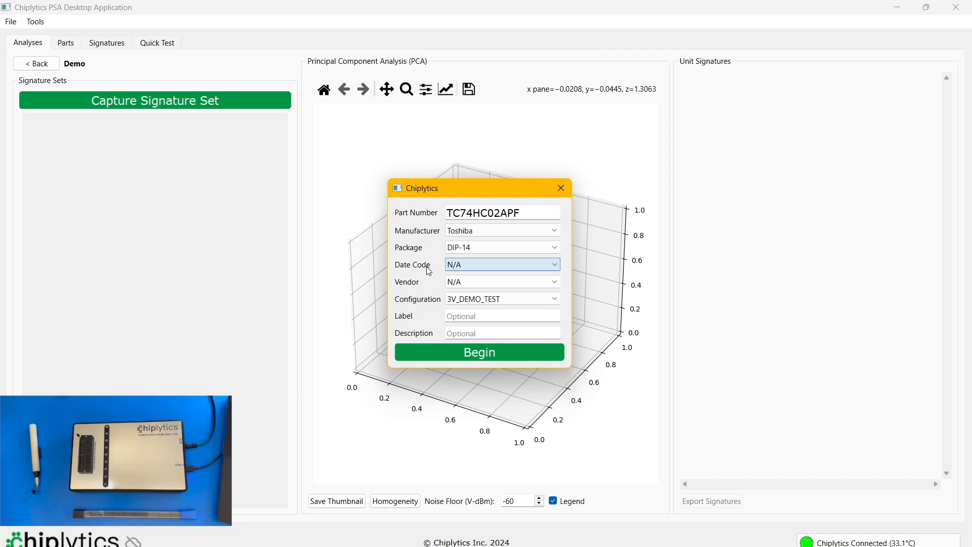
click(471, 282)
click(460, 306)
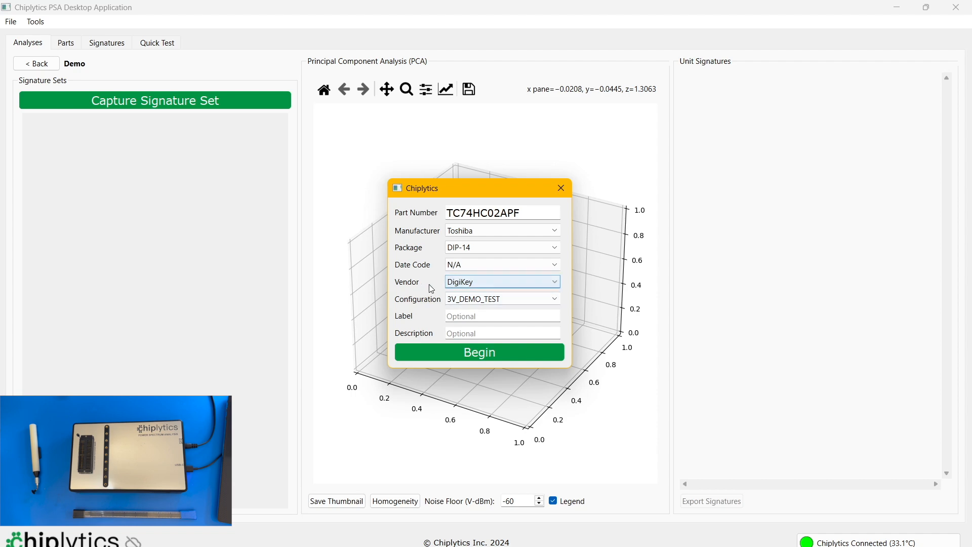
- Keep the 3V_DEMO_TEST configuration, leave the label and description empty, and begin the signature set
click(455, 302)
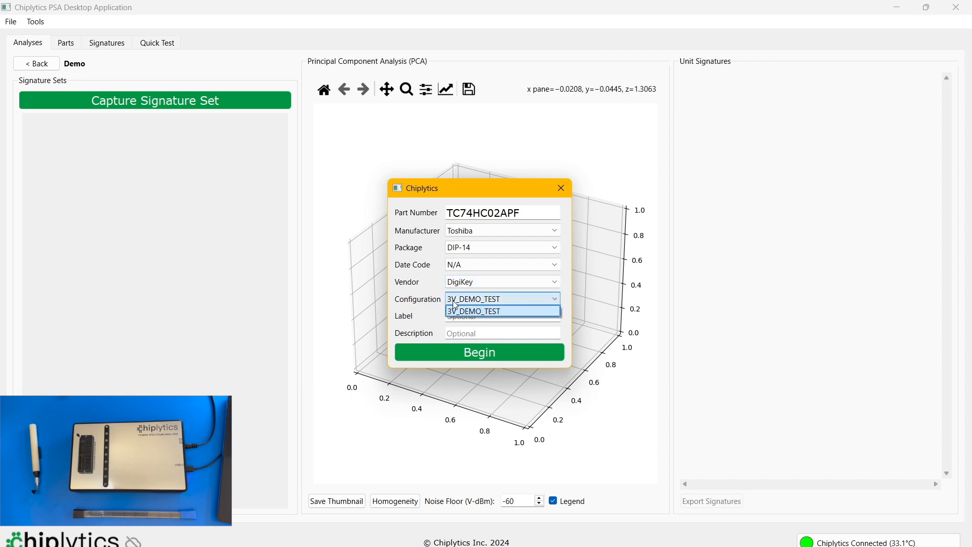
click(486, 303)
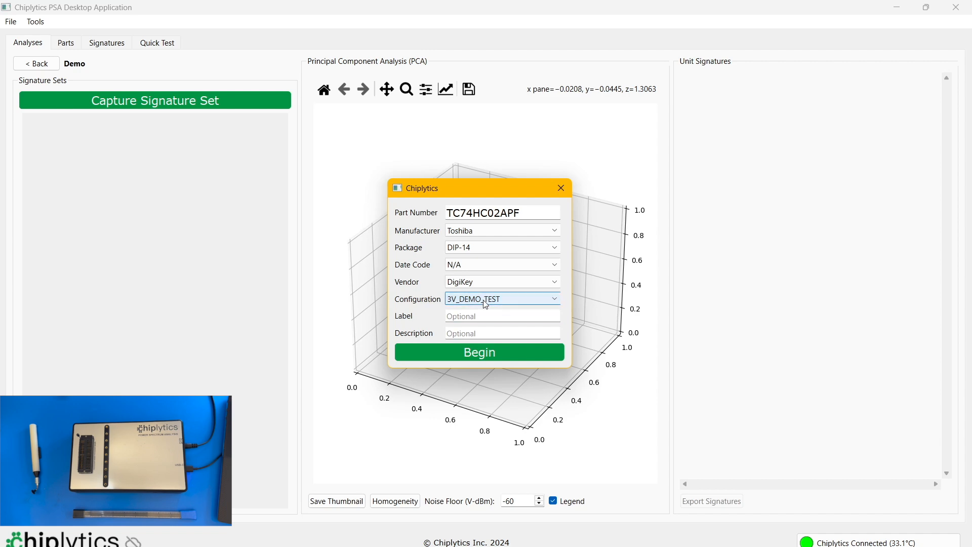
click(492, 314)
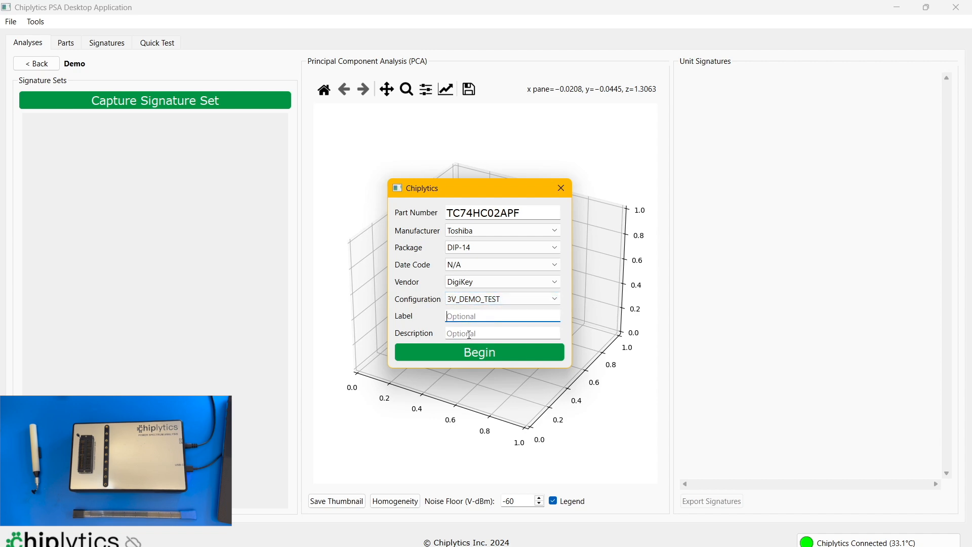
click(469, 330)
click(479, 316)
click(479, 334)
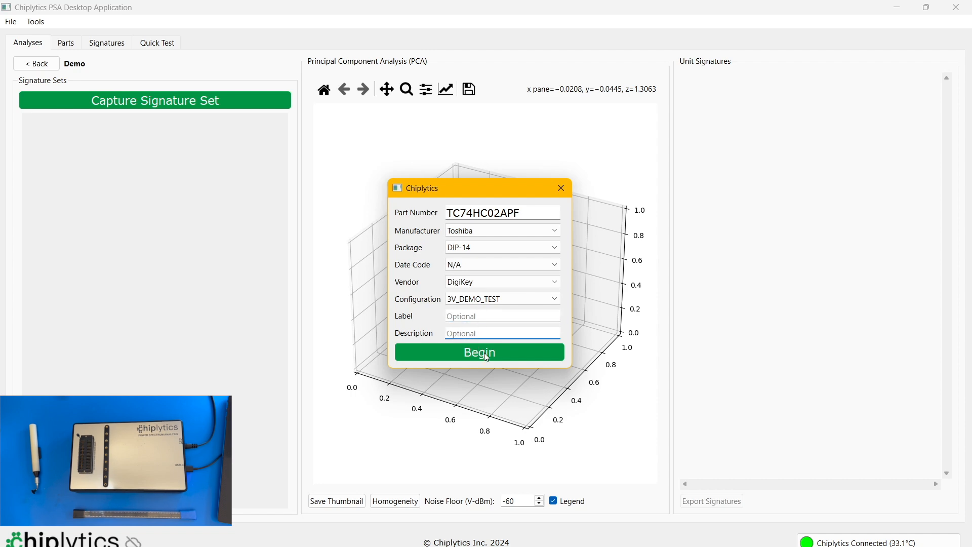
click(486, 355)
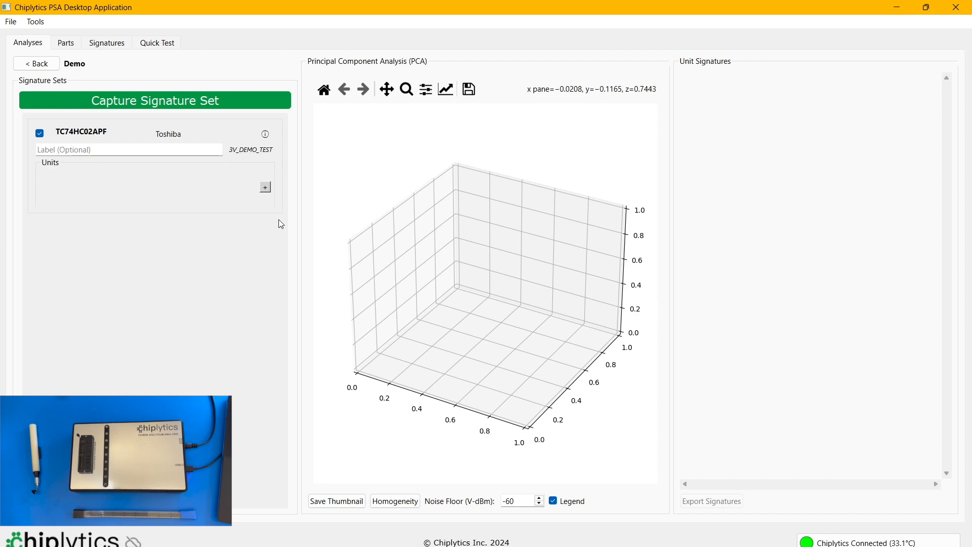
- Capture signatures for units 1 to 3 of the TC74HC02APF set, moving the capture dialog clear of the PCA plot
click(265, 187)
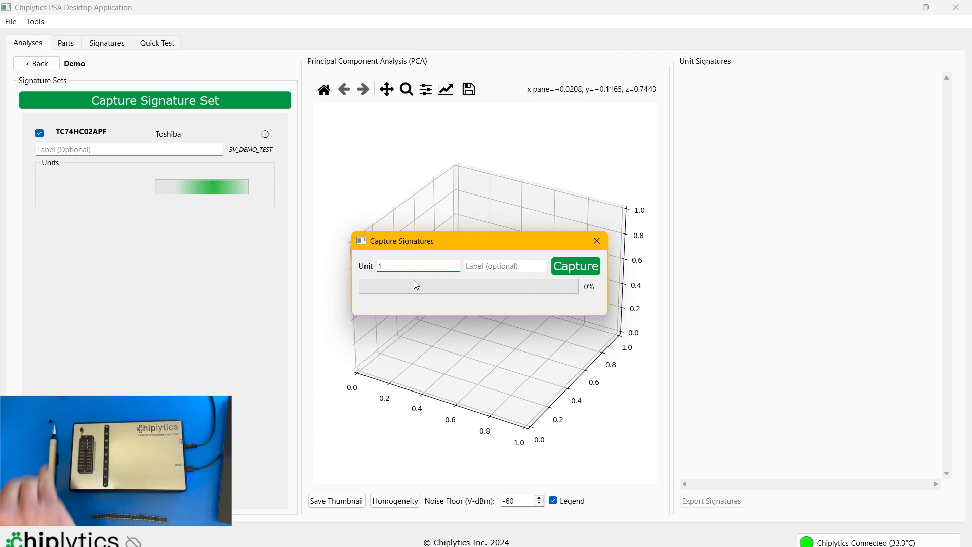
click(570, 266)
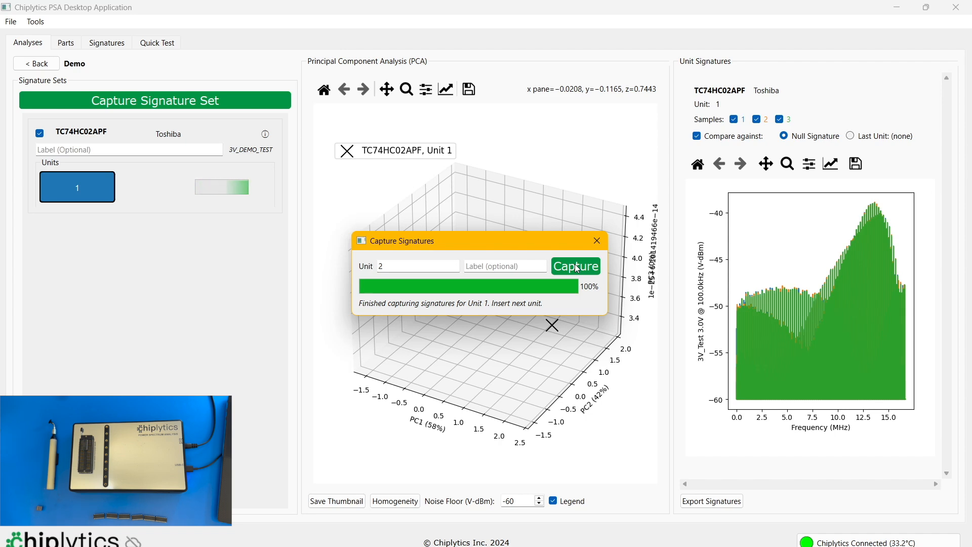
drag(530, 248, 530, 153)
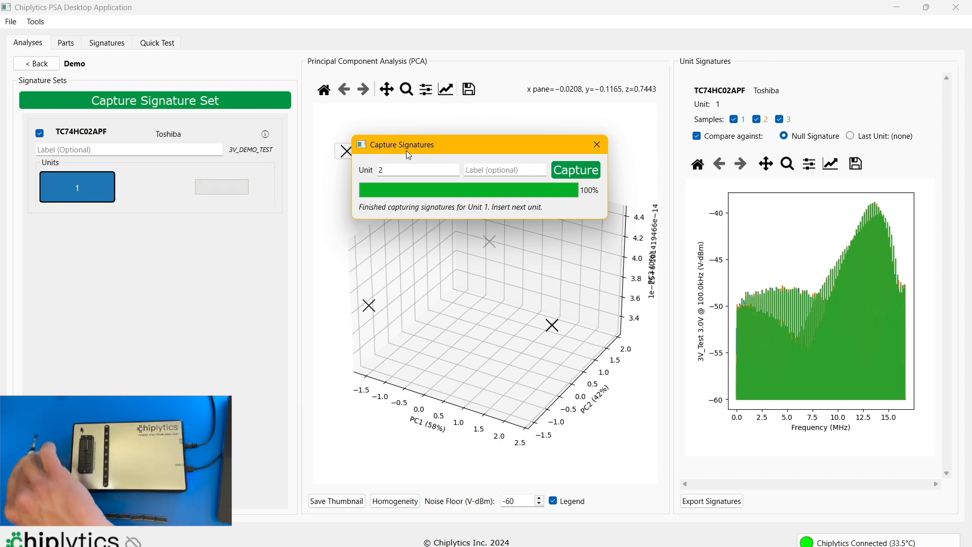
click(582, 171)
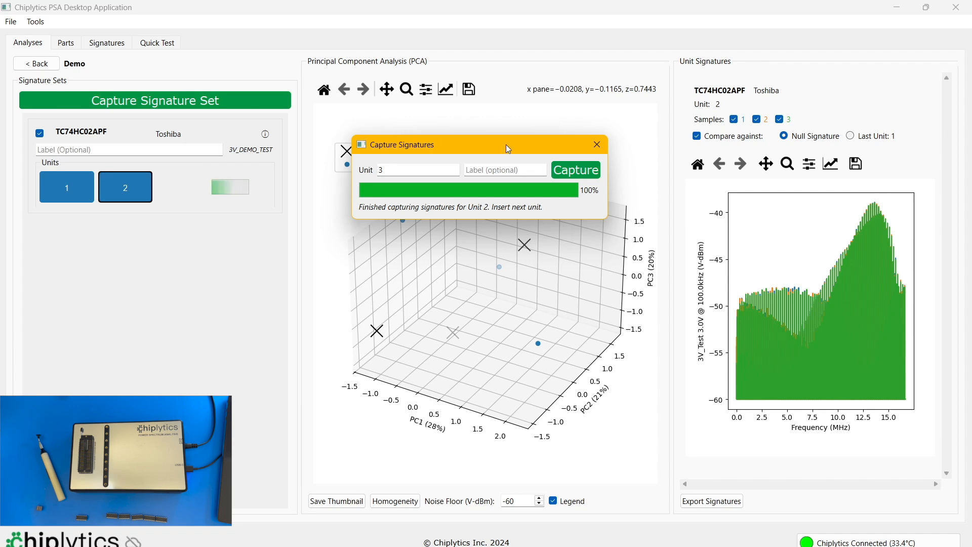
drag(470, 146, 512, 85)
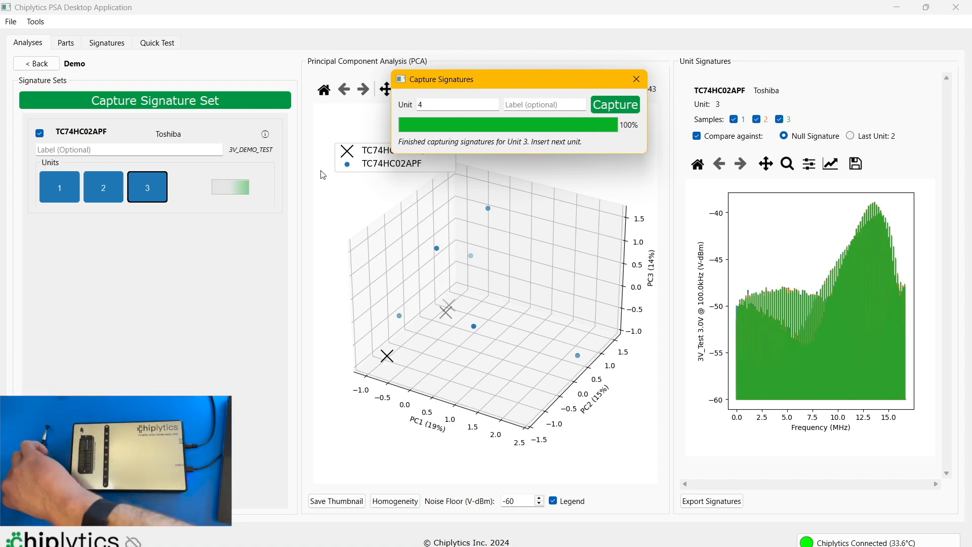
- Capture signatures for units 4 to 10 of the TC74HC02APF set and close the capture dialog
click(616, 104)
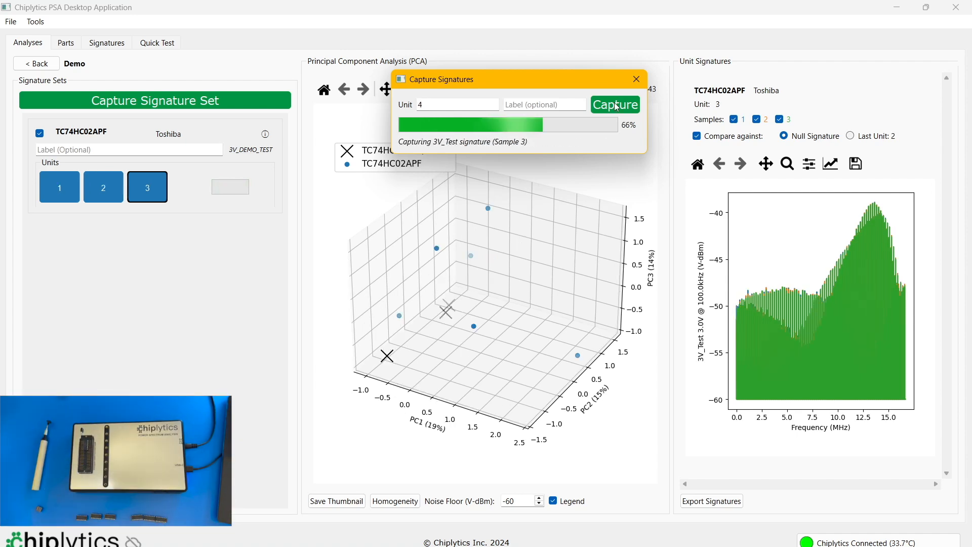
click(614, 106)
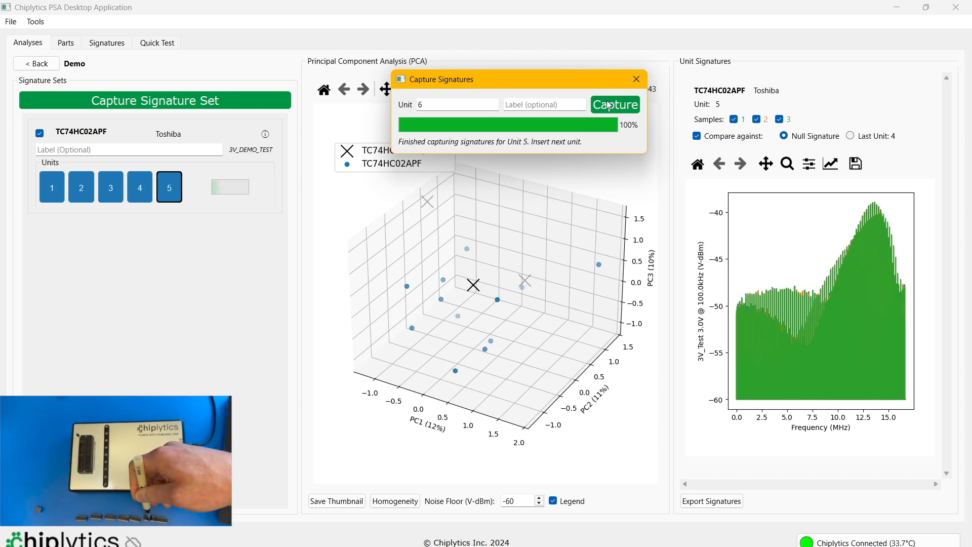
click(611, 105)
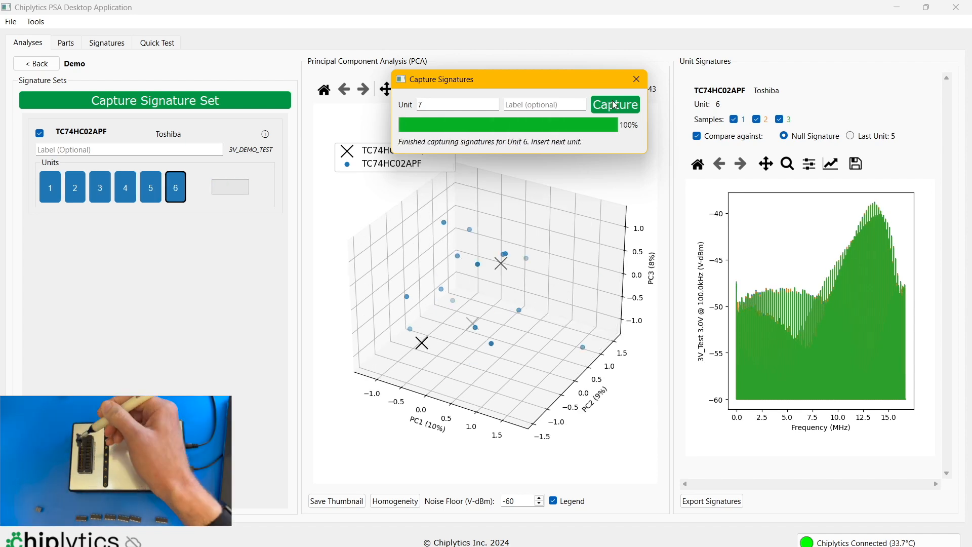
click(615, 105)
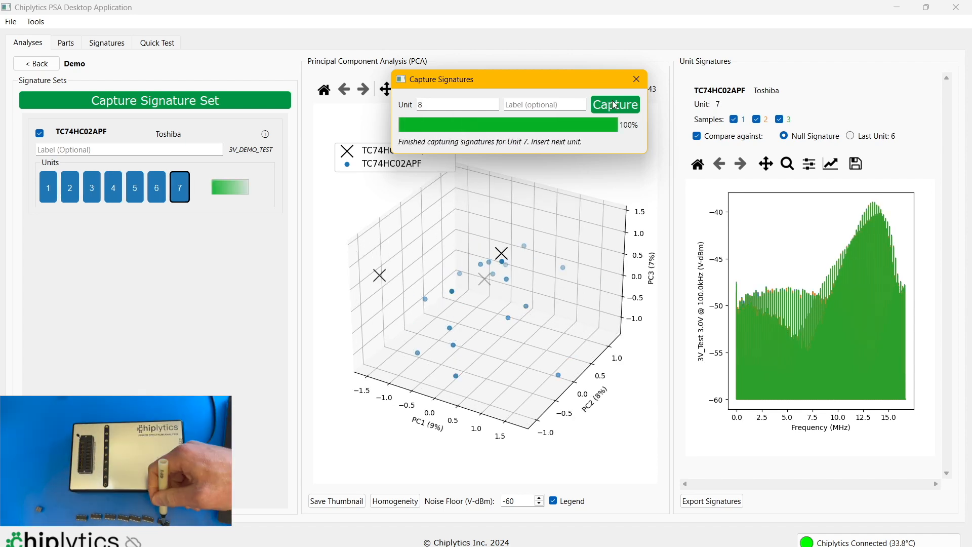
click(616, 105)
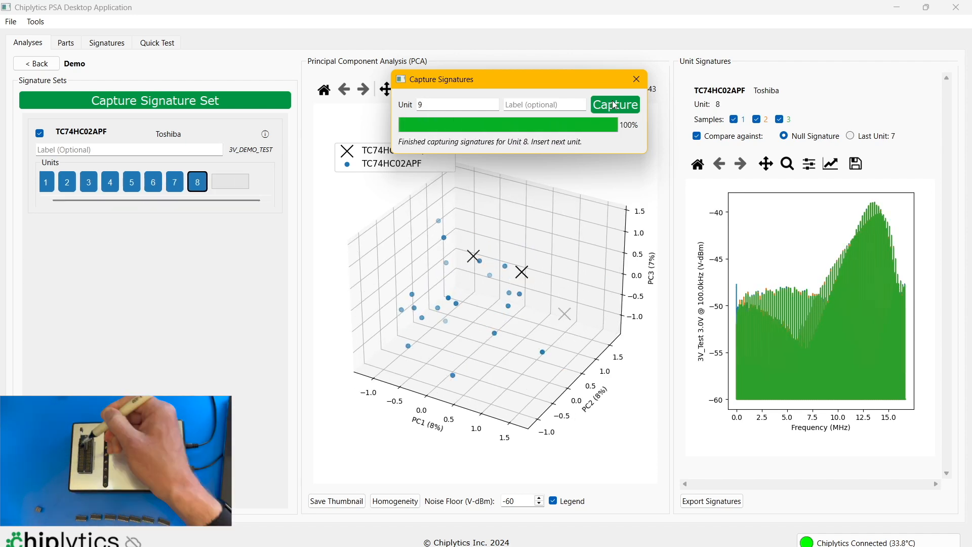
click(615, 105)
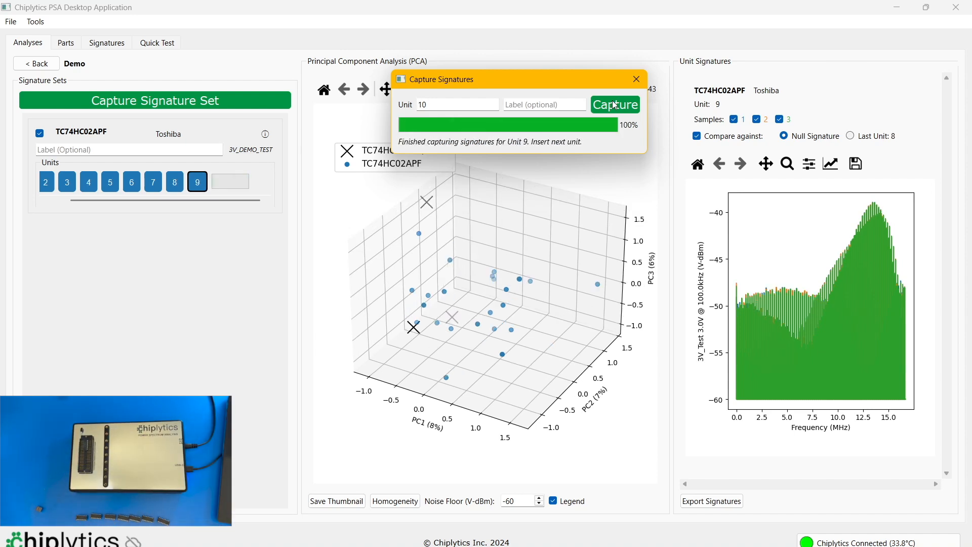
click(615, 104)
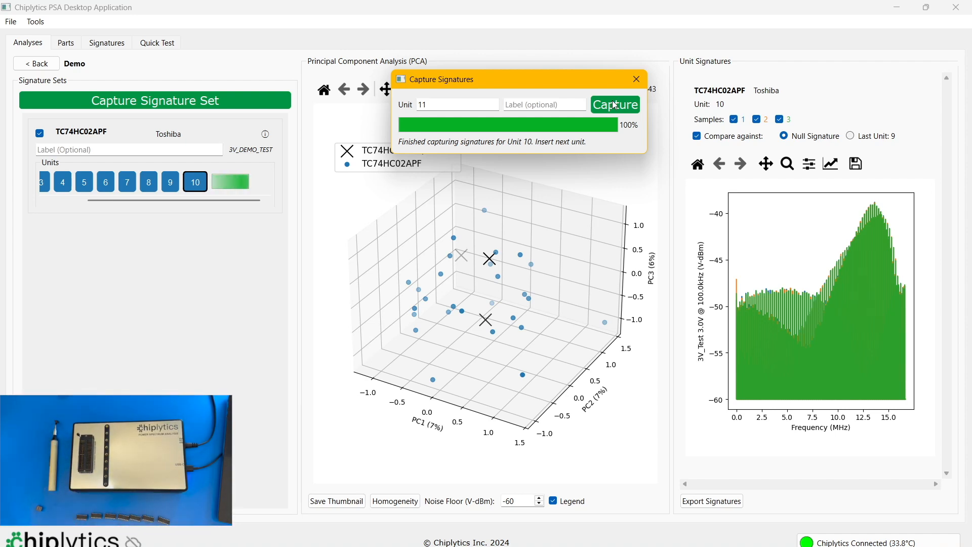
click(637, 81)
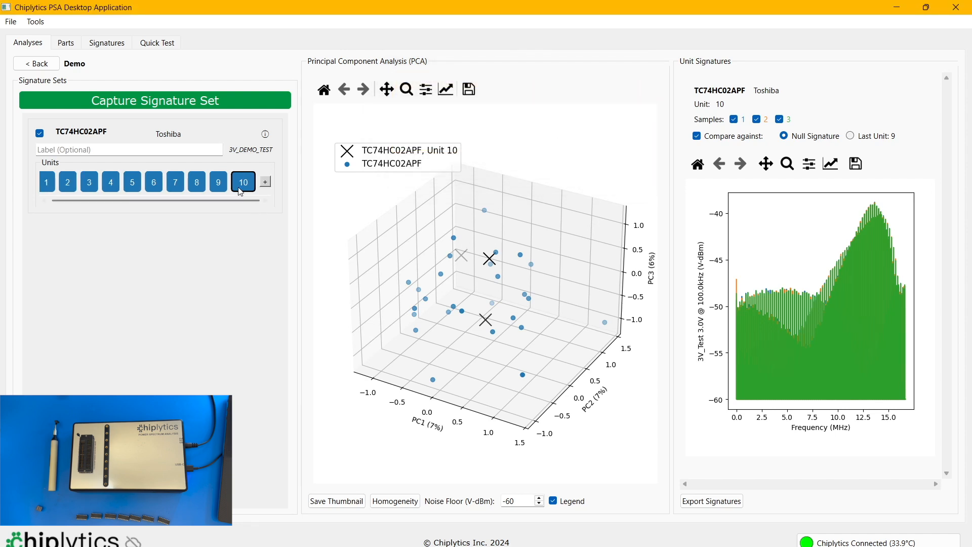
- Examine the sample points on the PCA plot and compare the signatures of TC74HC02APF units 5 to 8
mouse_move(501, 259)
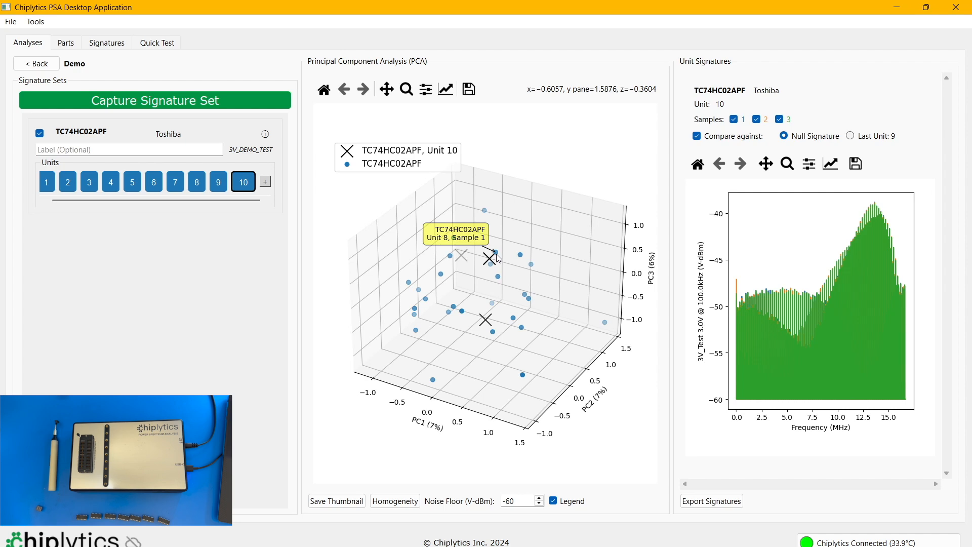
mouse_move(483, 212)
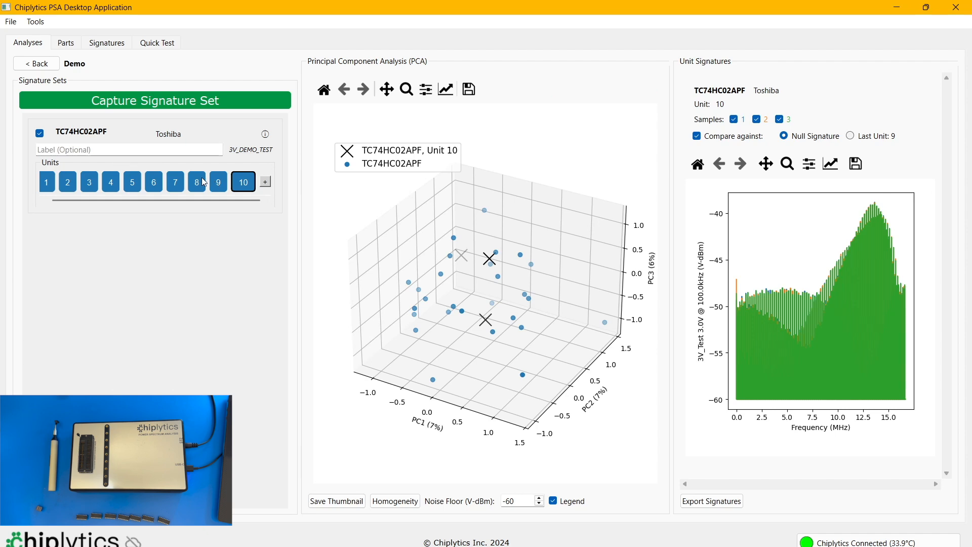
scroll(220, 187, left, 1)
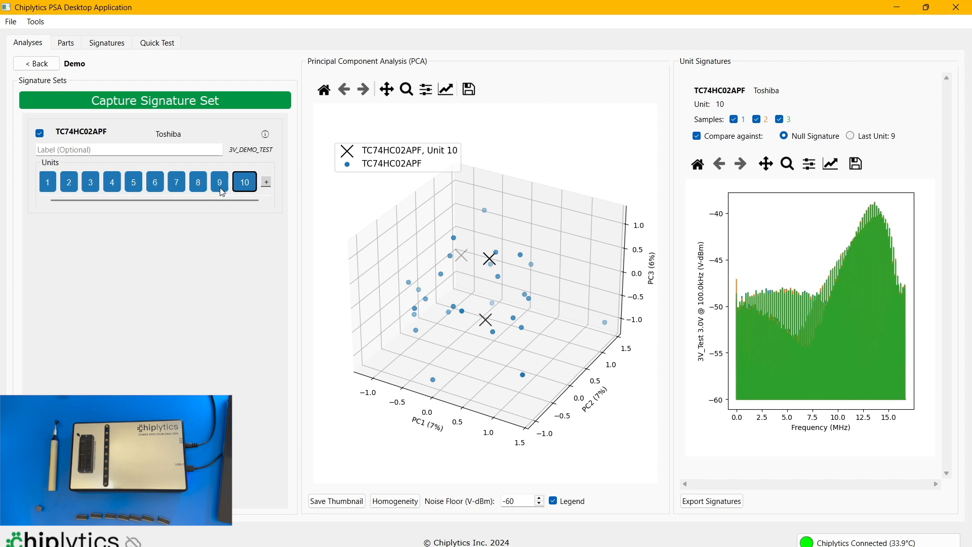
click(178, 184)
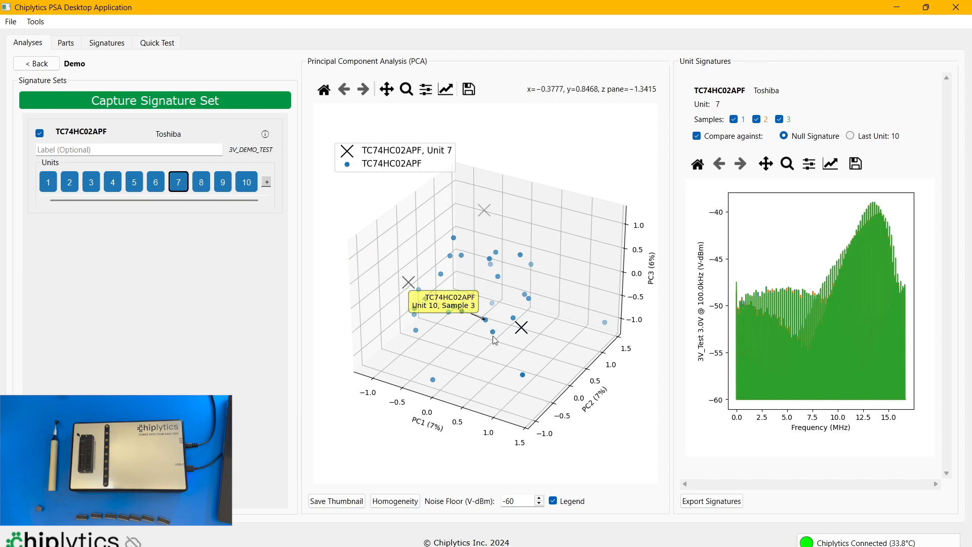
mouse_move(408, 284)
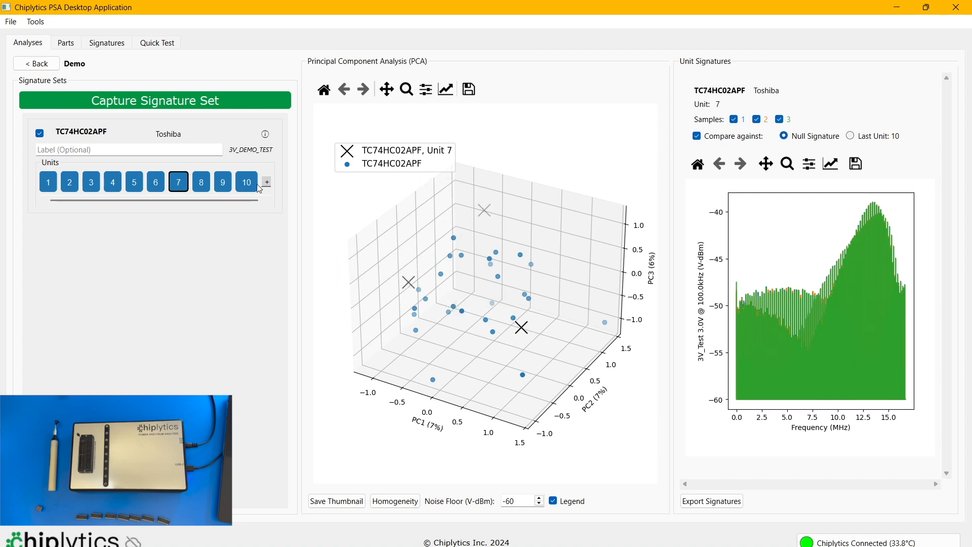
click(203, 183)
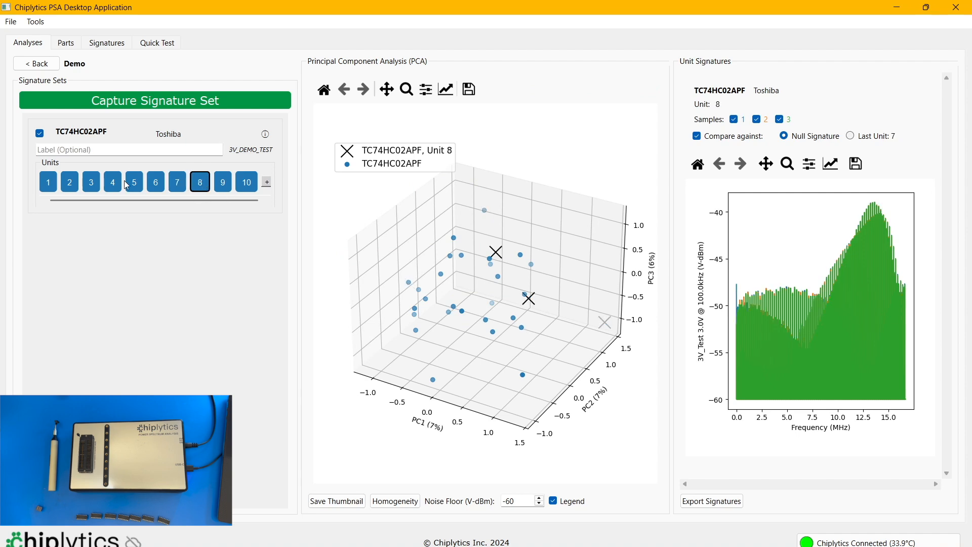
click(179, 184)
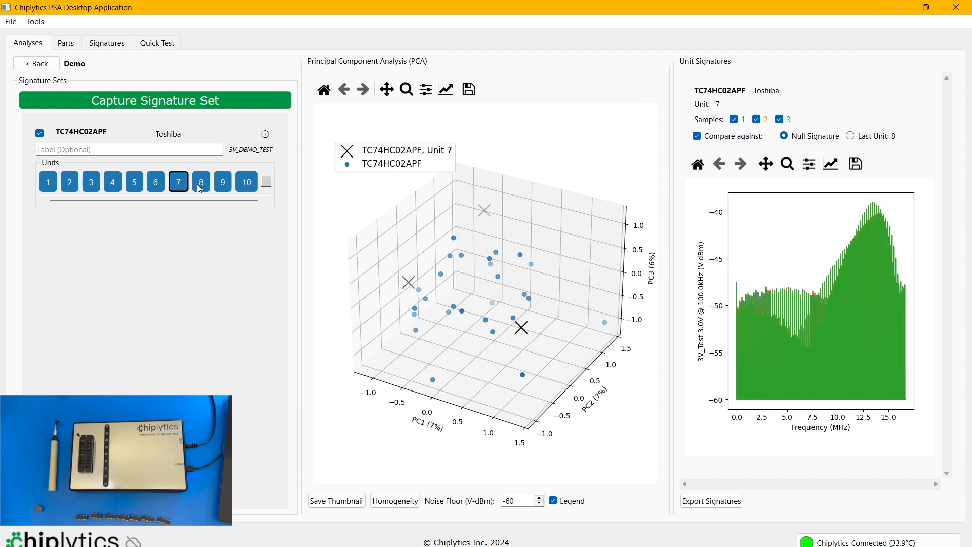
click(205, 187)
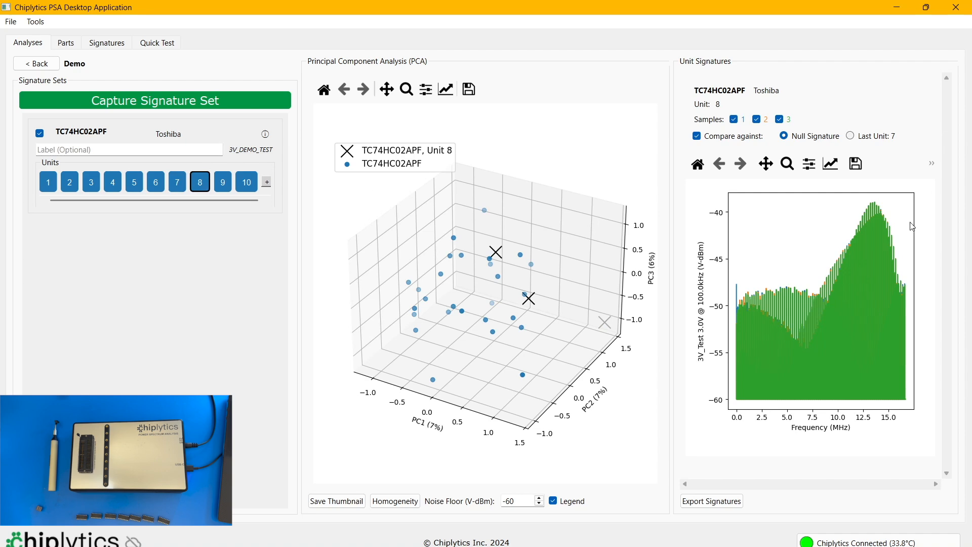
click(178, 185)
click(157, 188)
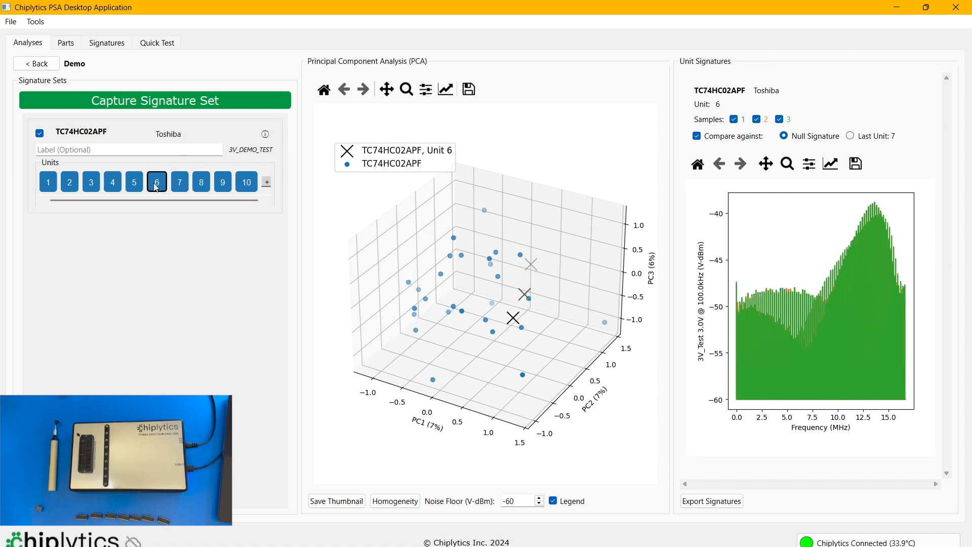
click(138, 186)
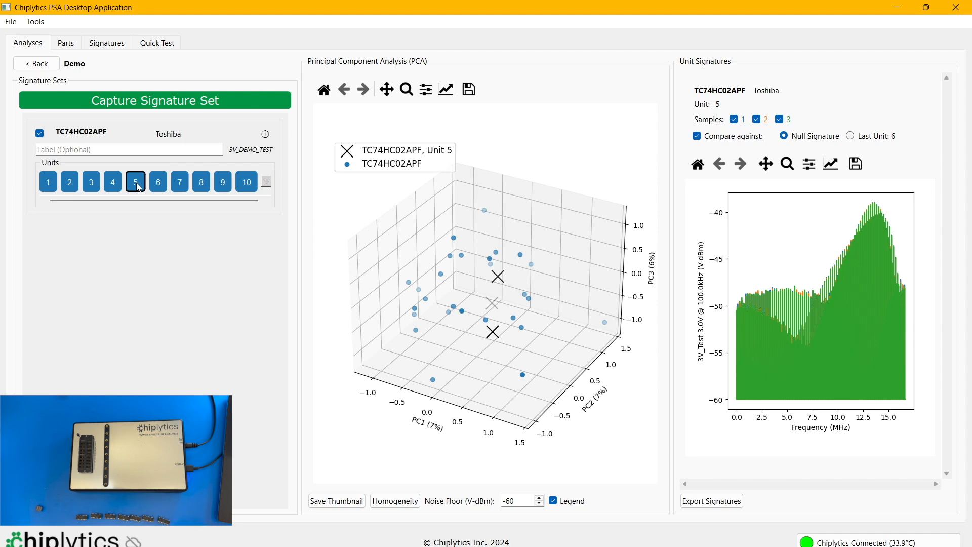
- Add part SN74HC02N to the parts list with manufacturer Texias Instruments, package type DIP and 14 pins
click(68, 44)
click(36, 129)
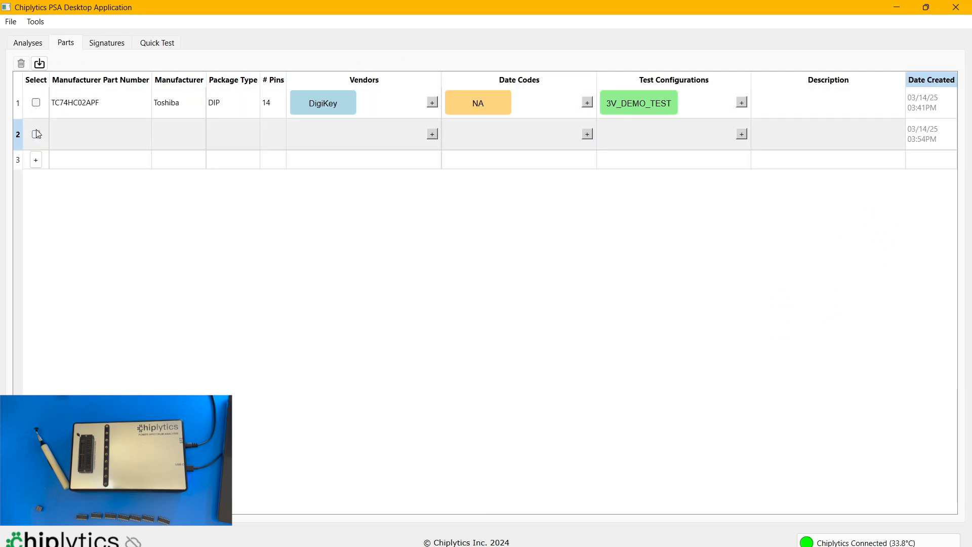
double_click(82, 135)
text(SN74HC02N)
key(Tab)
text(Texias Instruments)
key(Tab)
text(DIP)
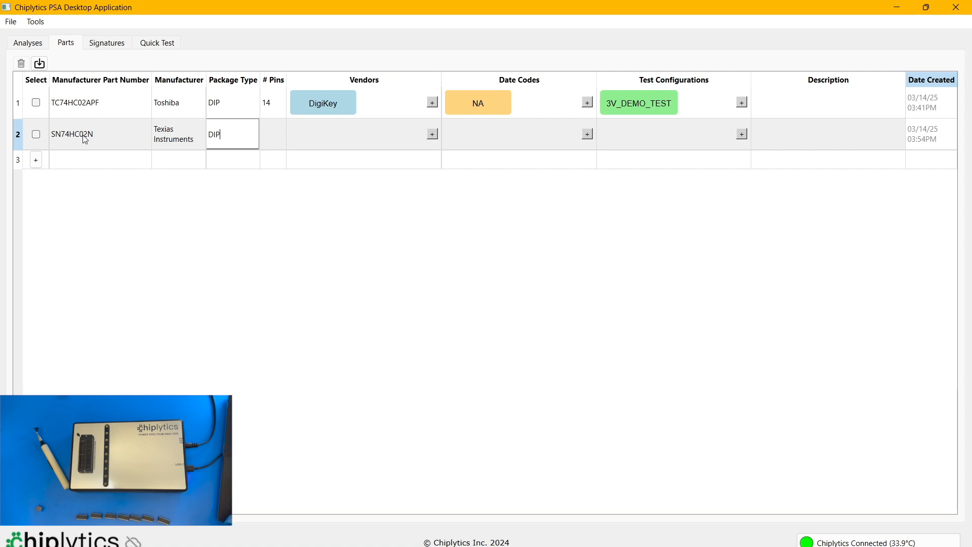
key(Tab)
text(14)
key(Tab)
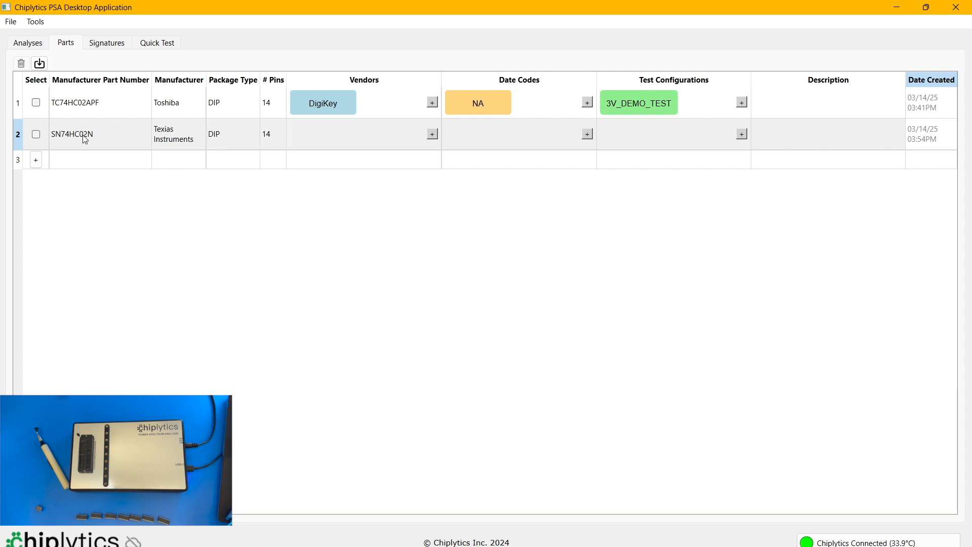
- Add vendor DigiKey and date code NA to the SN74HC02N part
click(432, 135)
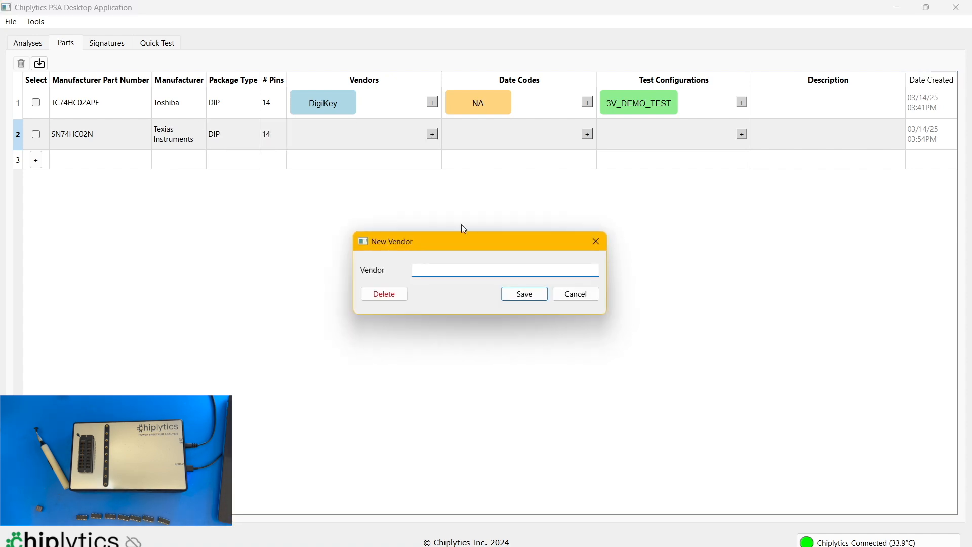
text(DigiKey)
key(Return)
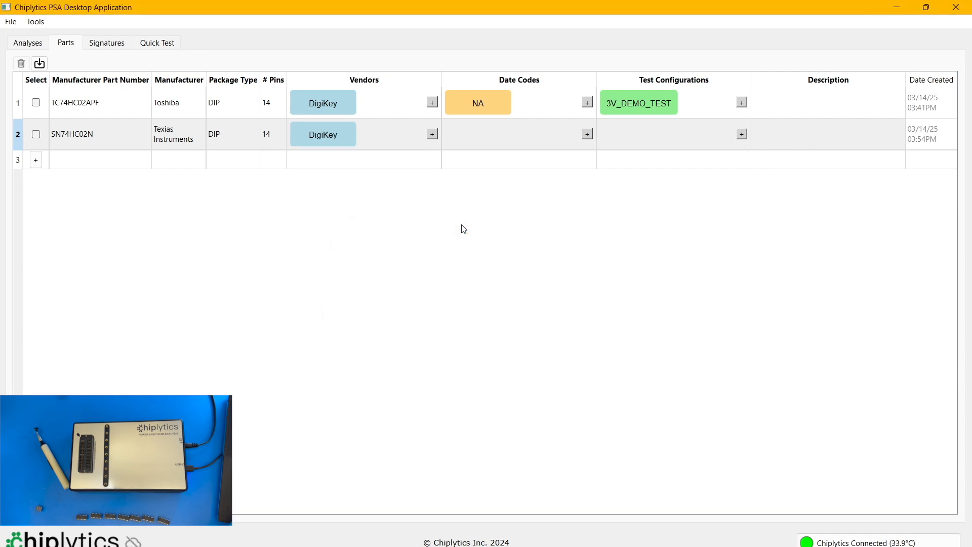
click(588, 134)
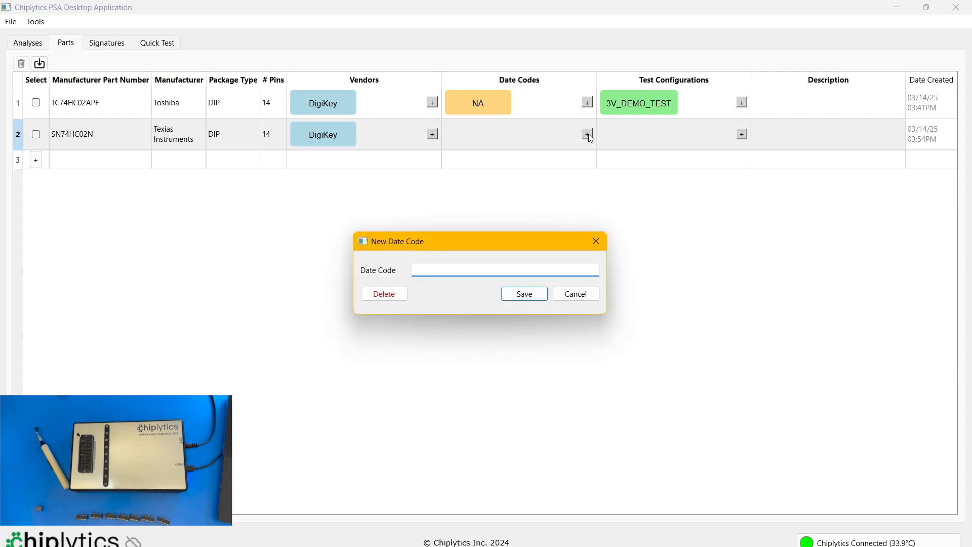
text(NA)
key(Return)
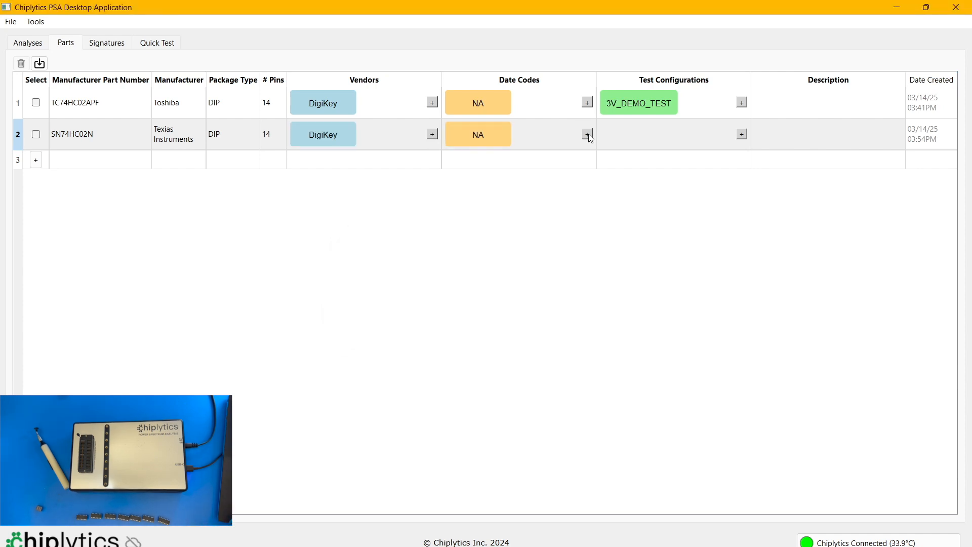
- Create a test configuration named 3V_DEMO_TEST for SN74HC02N, leaving its description empty
click(741, 135)
click(356, 104)
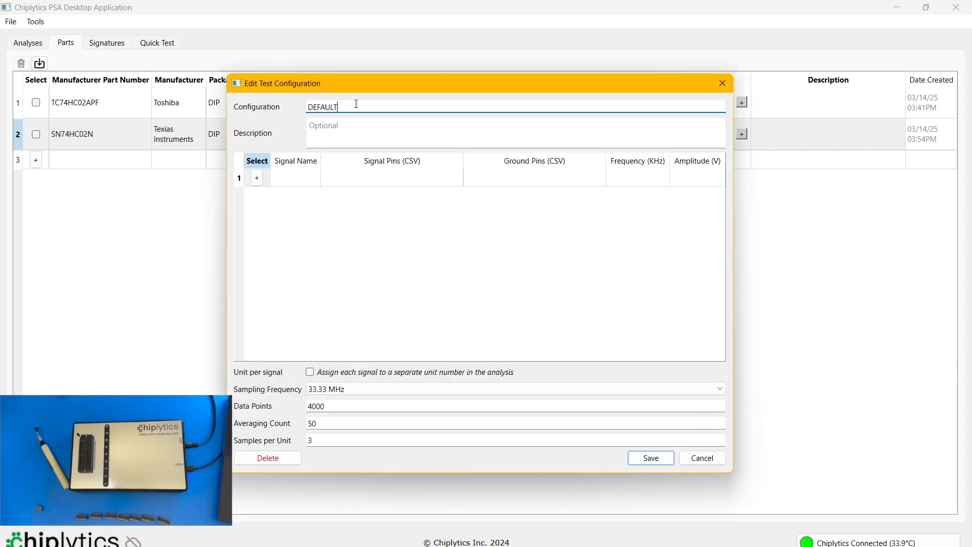
key(BackSpace)
key(BackSpace)
text(3V_DEMO_TEST)
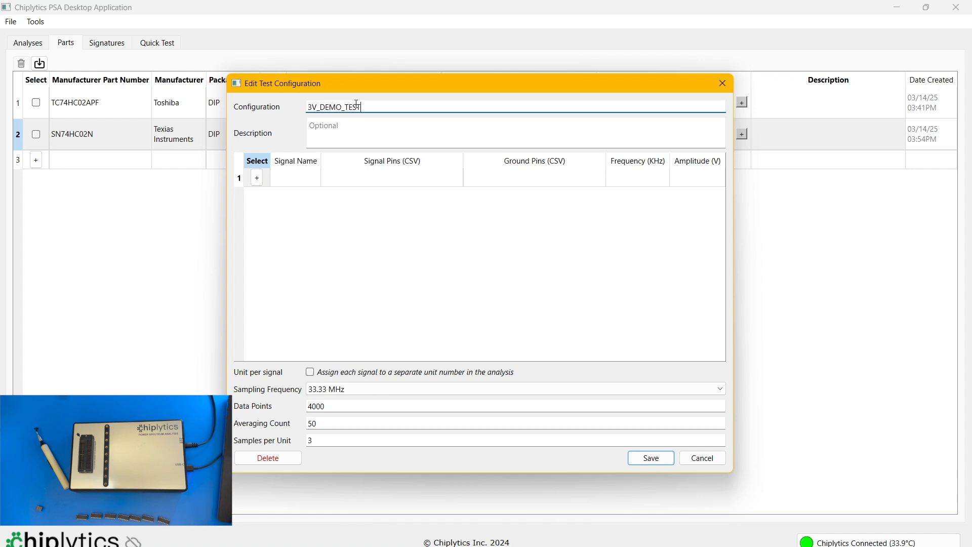
click(350, 123)
- Add a VCC signal with signal pin 40, ground pin 7 and amplitude 3 V, keeping the frequency at 100 kHz
click(257, 178)
click(355, 182)
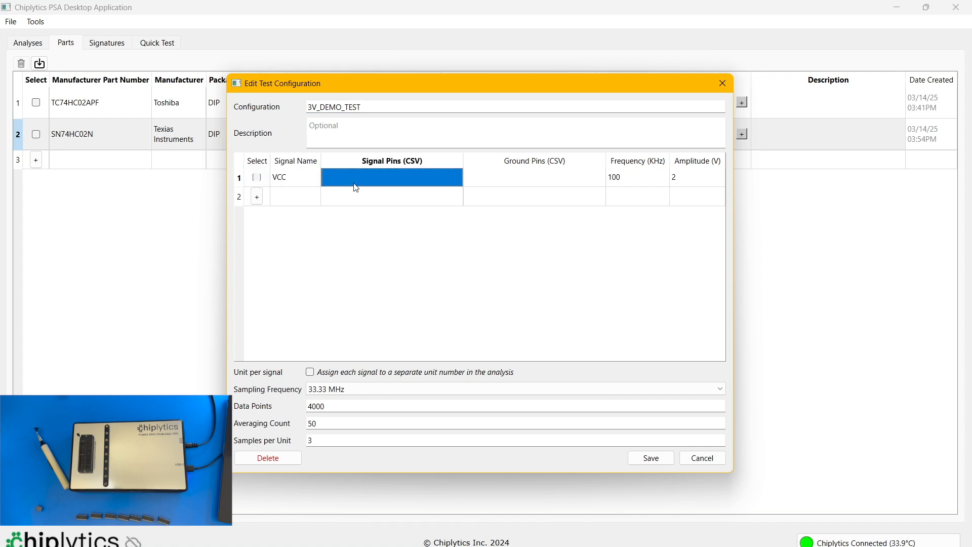
text(40)
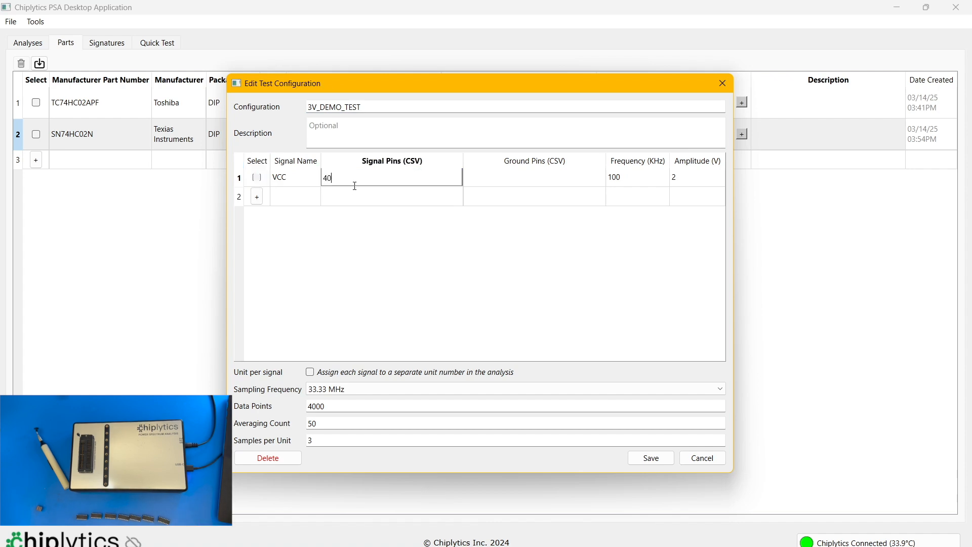
click(490, 181)
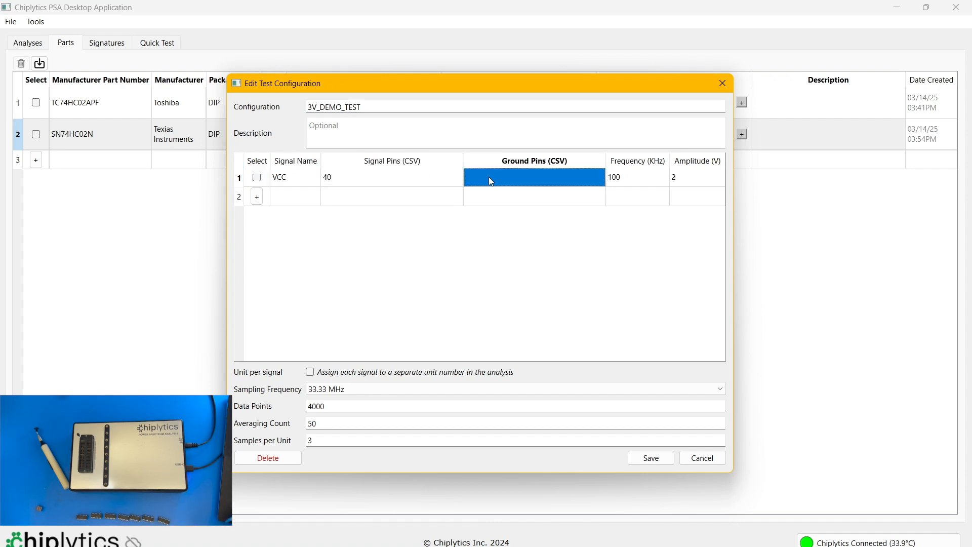
text(7)
key(Return)
click(624, 184)
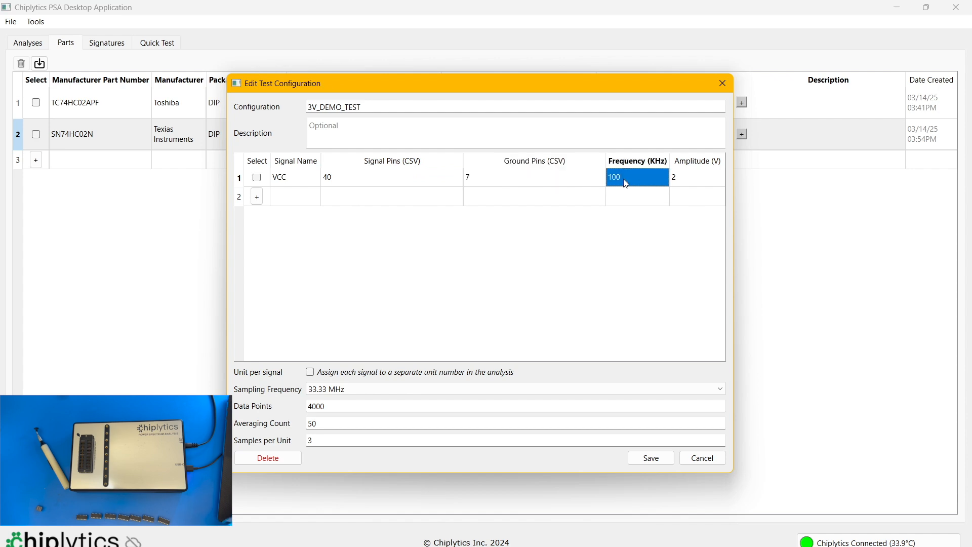
click(694, 185)
text(3)
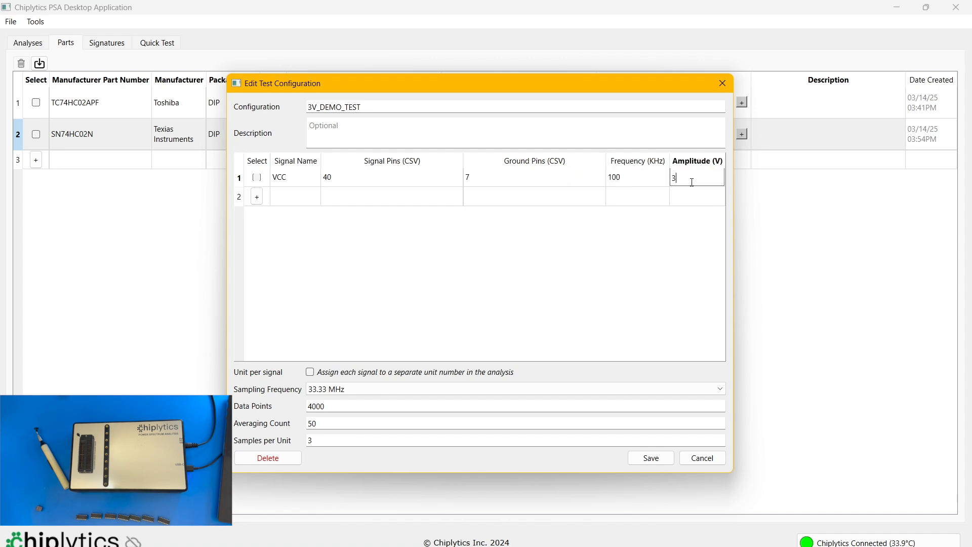
key(Return)
- Keep 4000 data points, an averaging count of 50 and 3 samples per unit, and save the test configuration
click(338, 405)
click(338, 423)
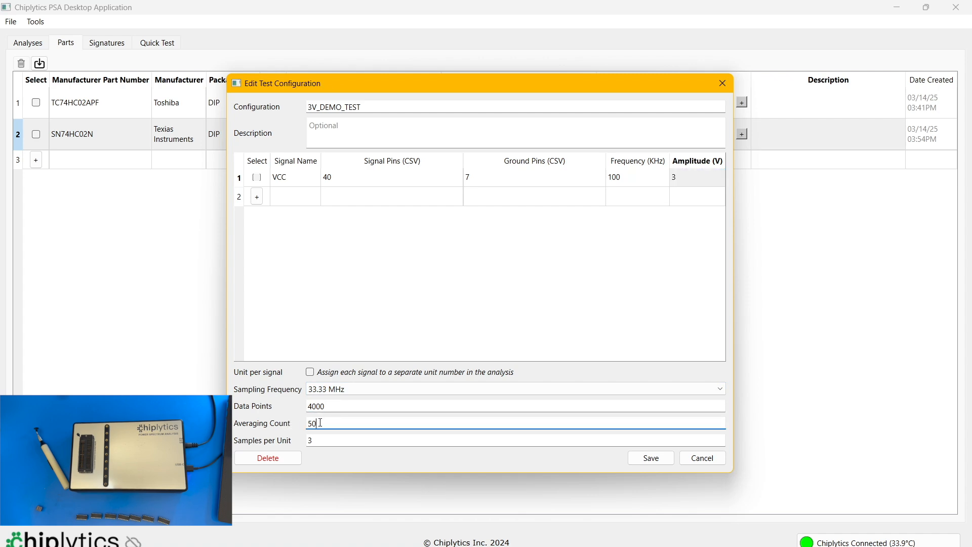
click(329, 424)
click(324, 441)
click(340, 444)
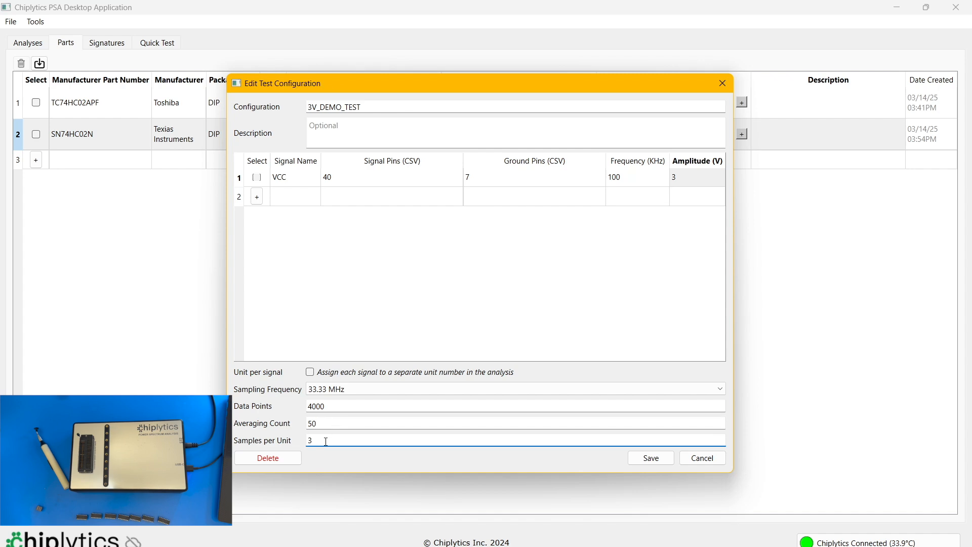
click(651, 459)
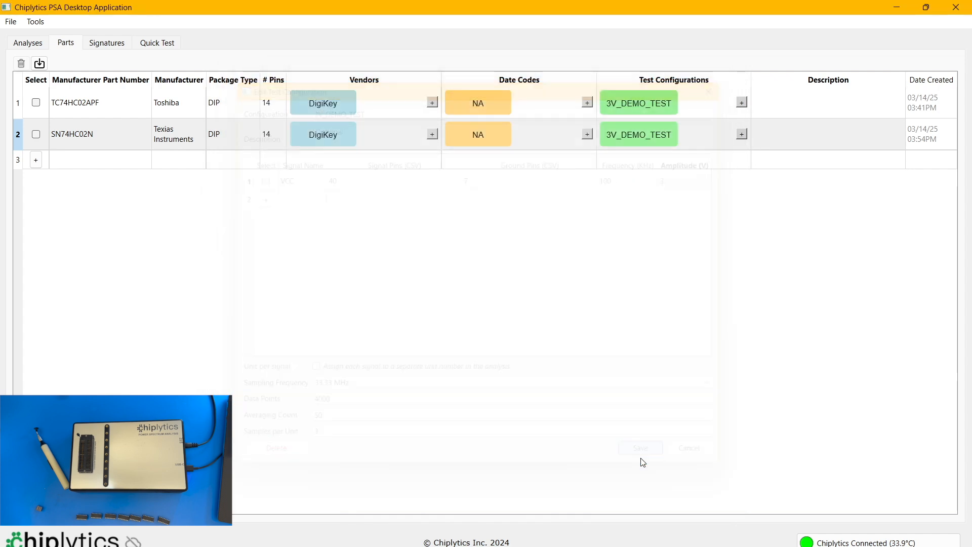
- Begin a new signature set in the Demo analysis for part SN74HC02N with vendor DigiKey and configuration 3V_DEMO_TEST
click(39, 47)
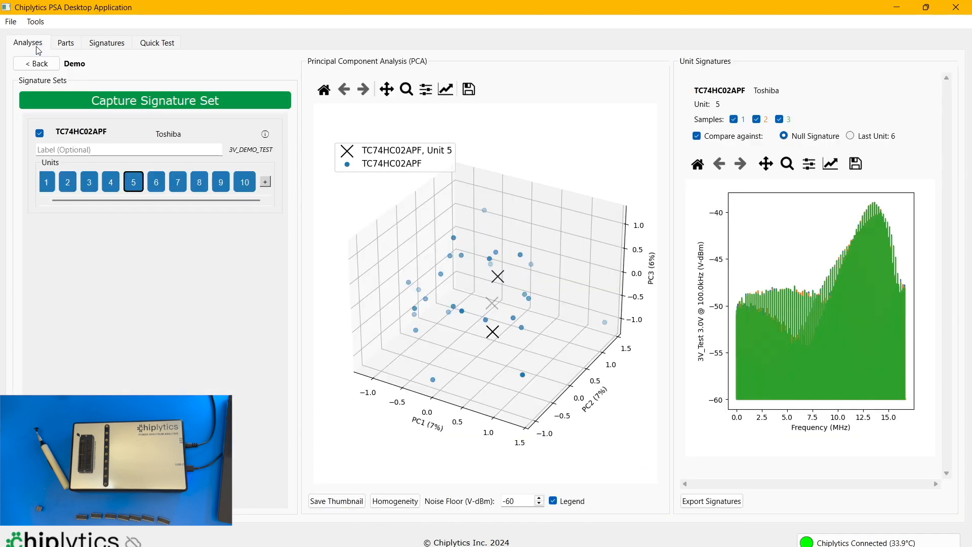
click(121, 104)
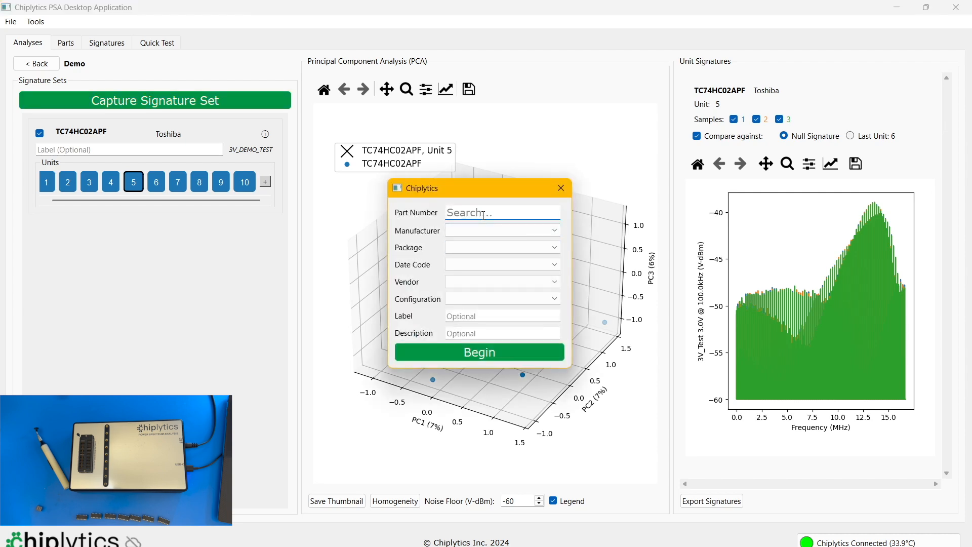
text(SN74)
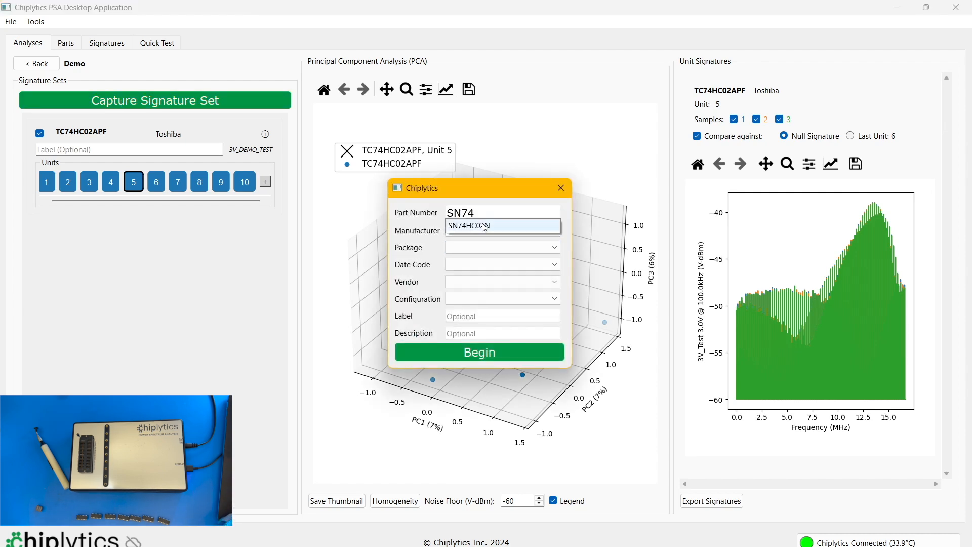
click(470, 226)
click(456, 286)
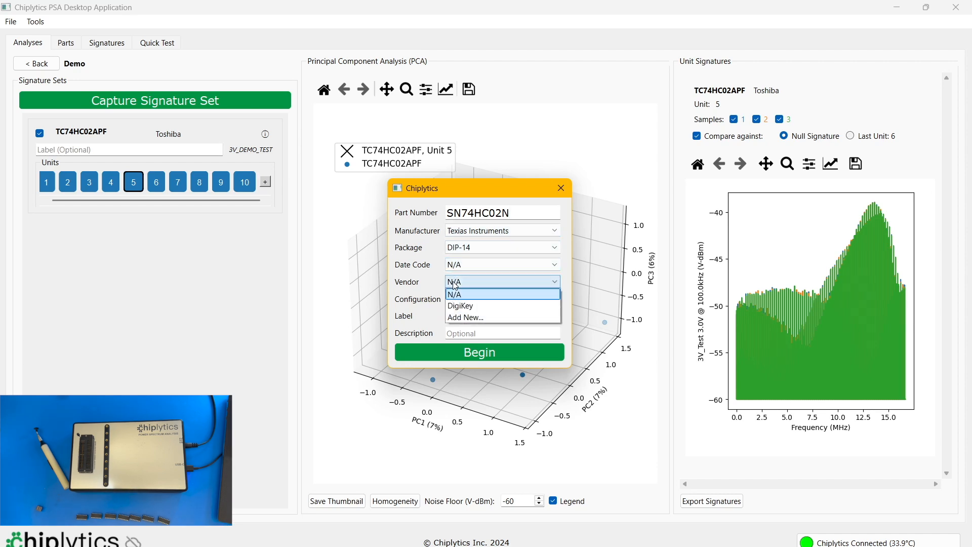
click(463, 307)
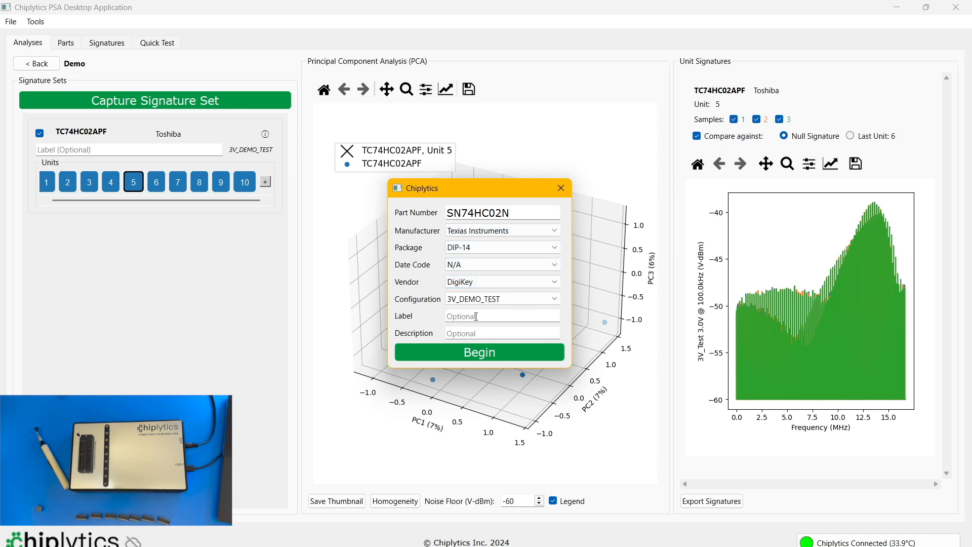
click(480, 356)
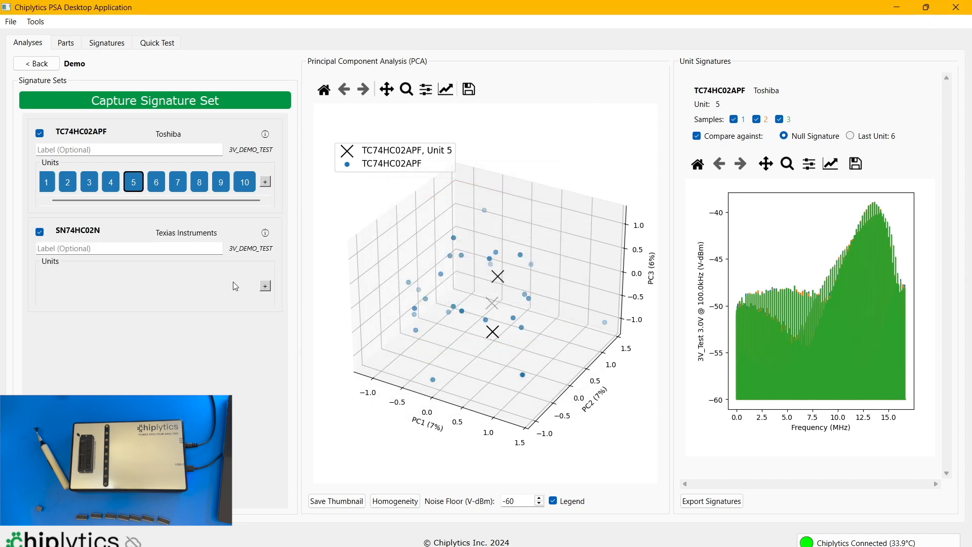
- Capture signatures for unit 1 of the SN74HC02N set and close the capture dialog
click(265, 285)
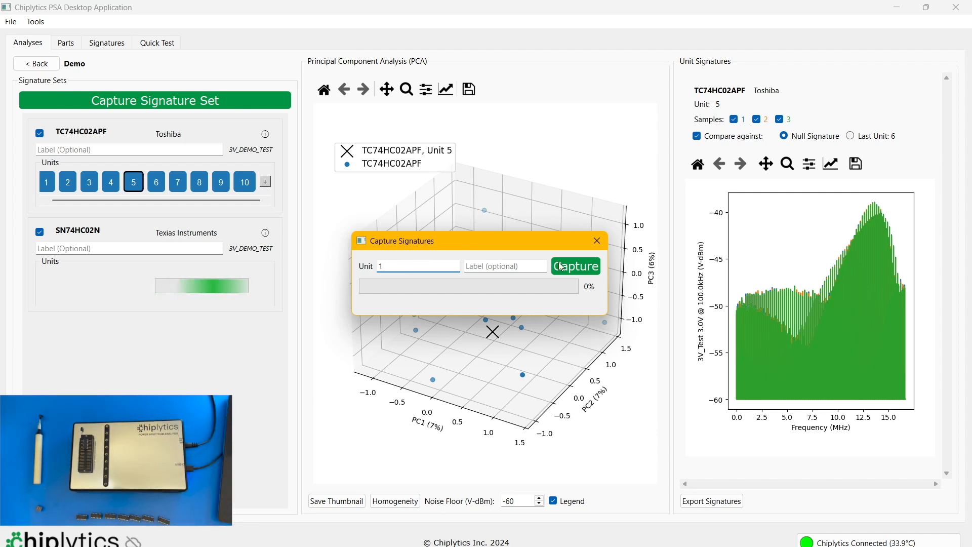
click(574, 269)
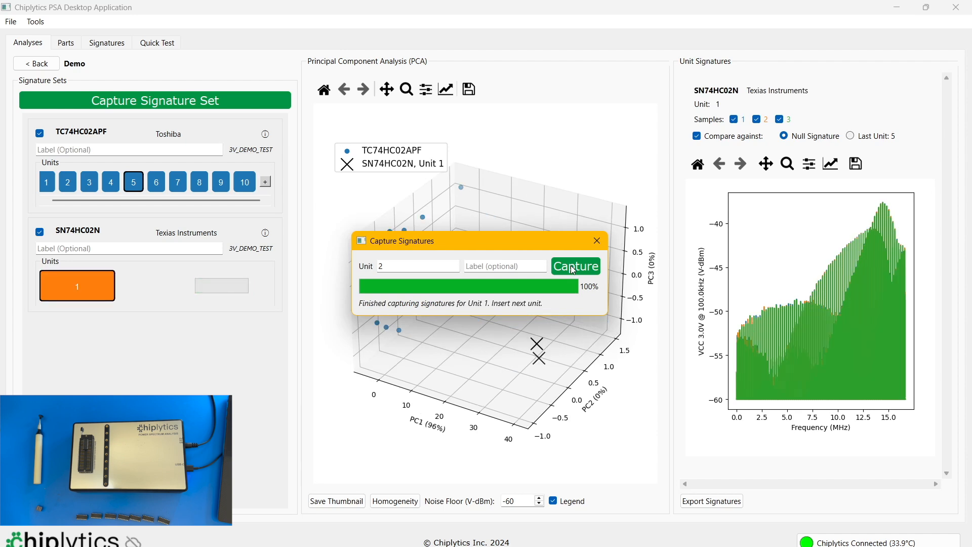
click(596, 243)
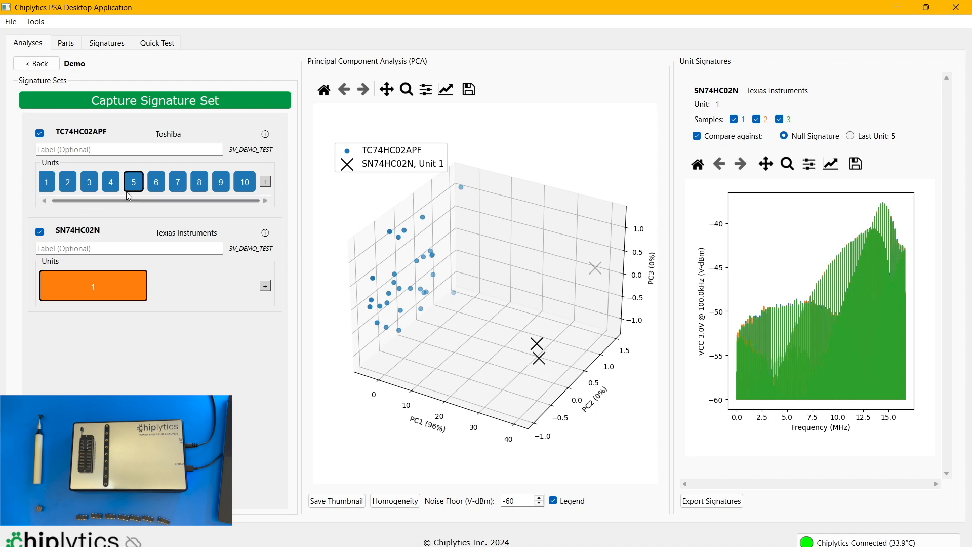
- Display the signature of TC74HC02APF unit 10 to compare it with the SN74HC02N unit
click(252, 190)
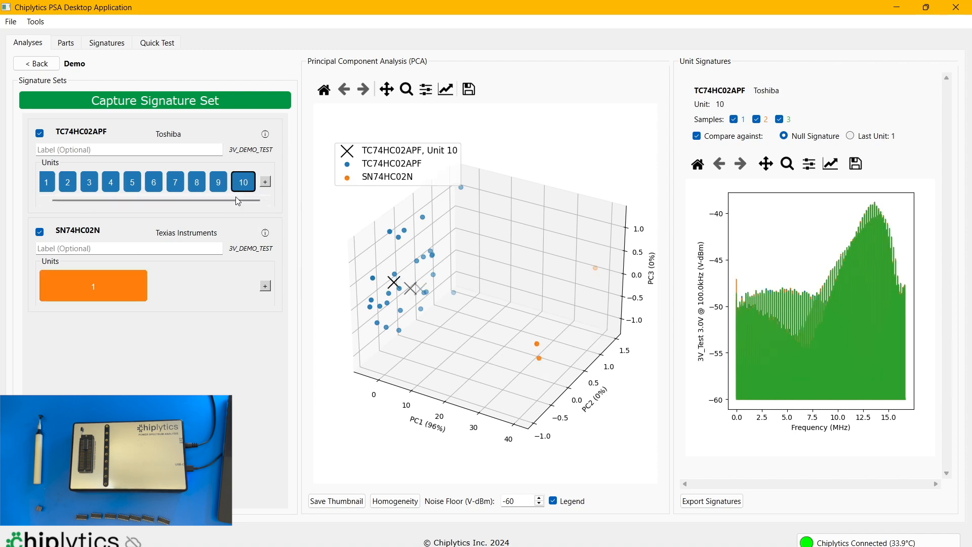